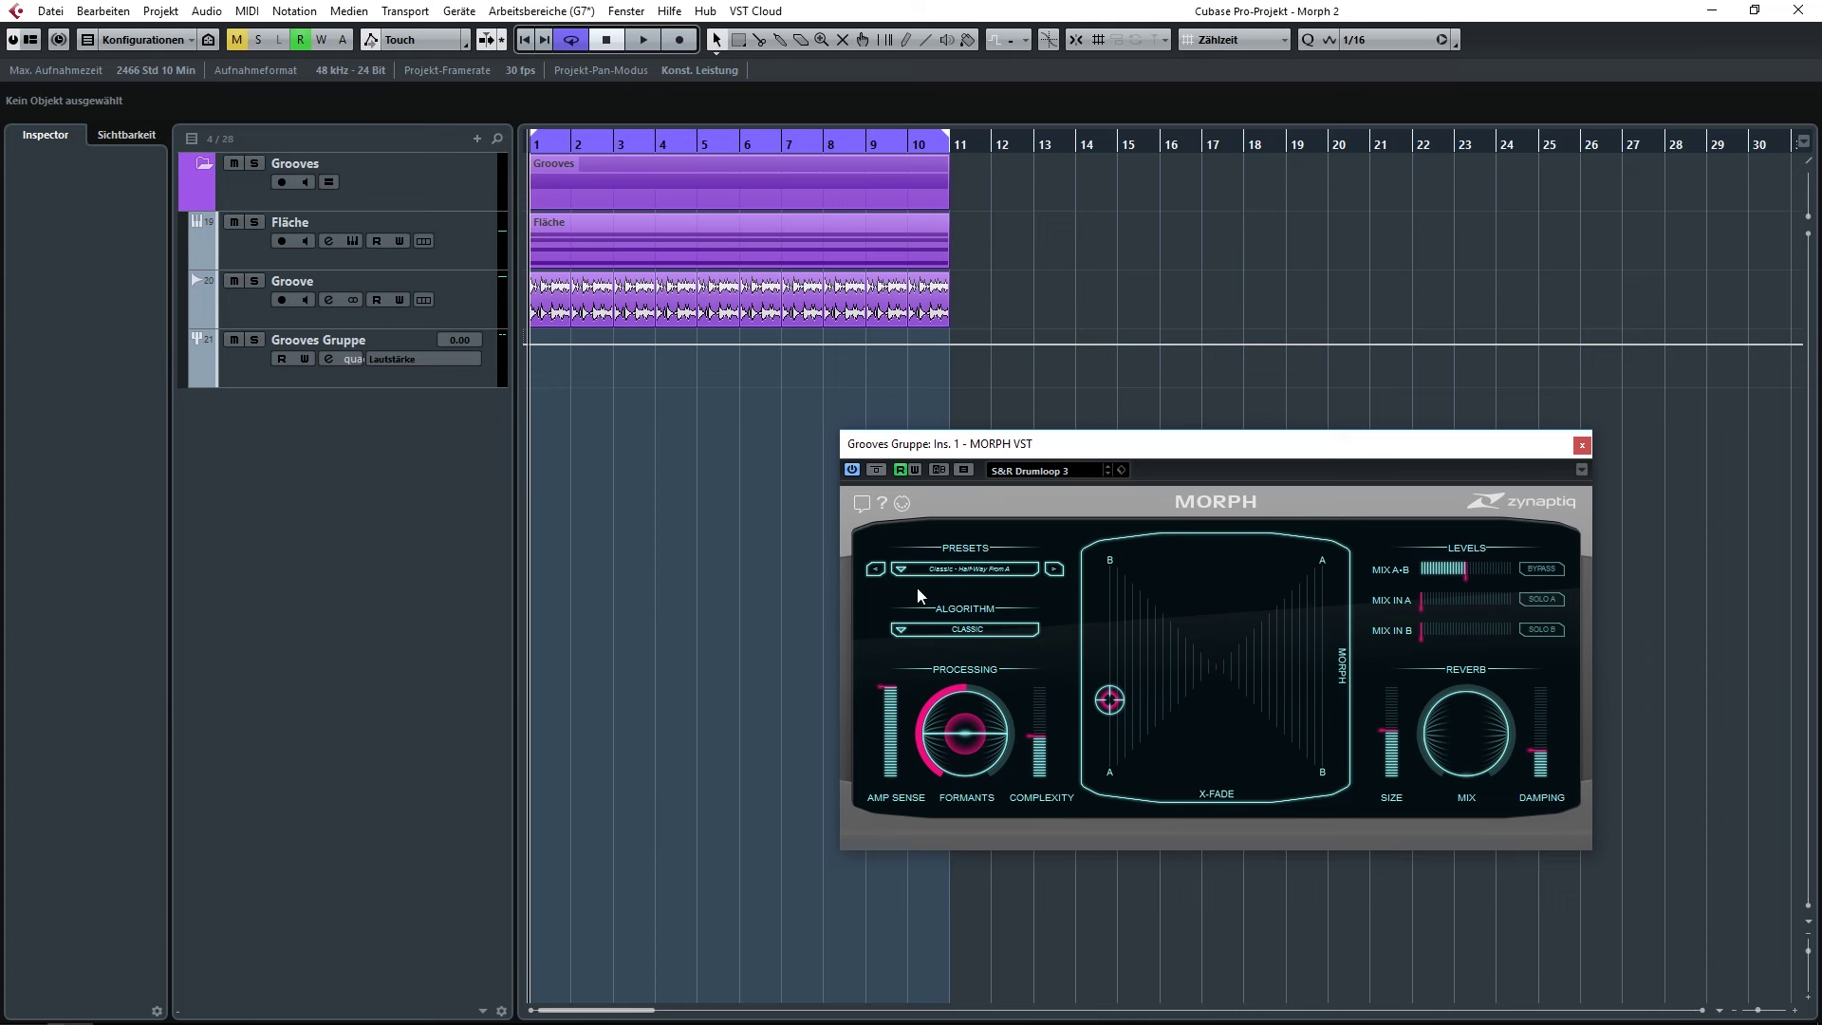
Audition inputs A and B separately by soloing each one during loop playback, and clear both solos.
left_click(1556, 600)
key("space")
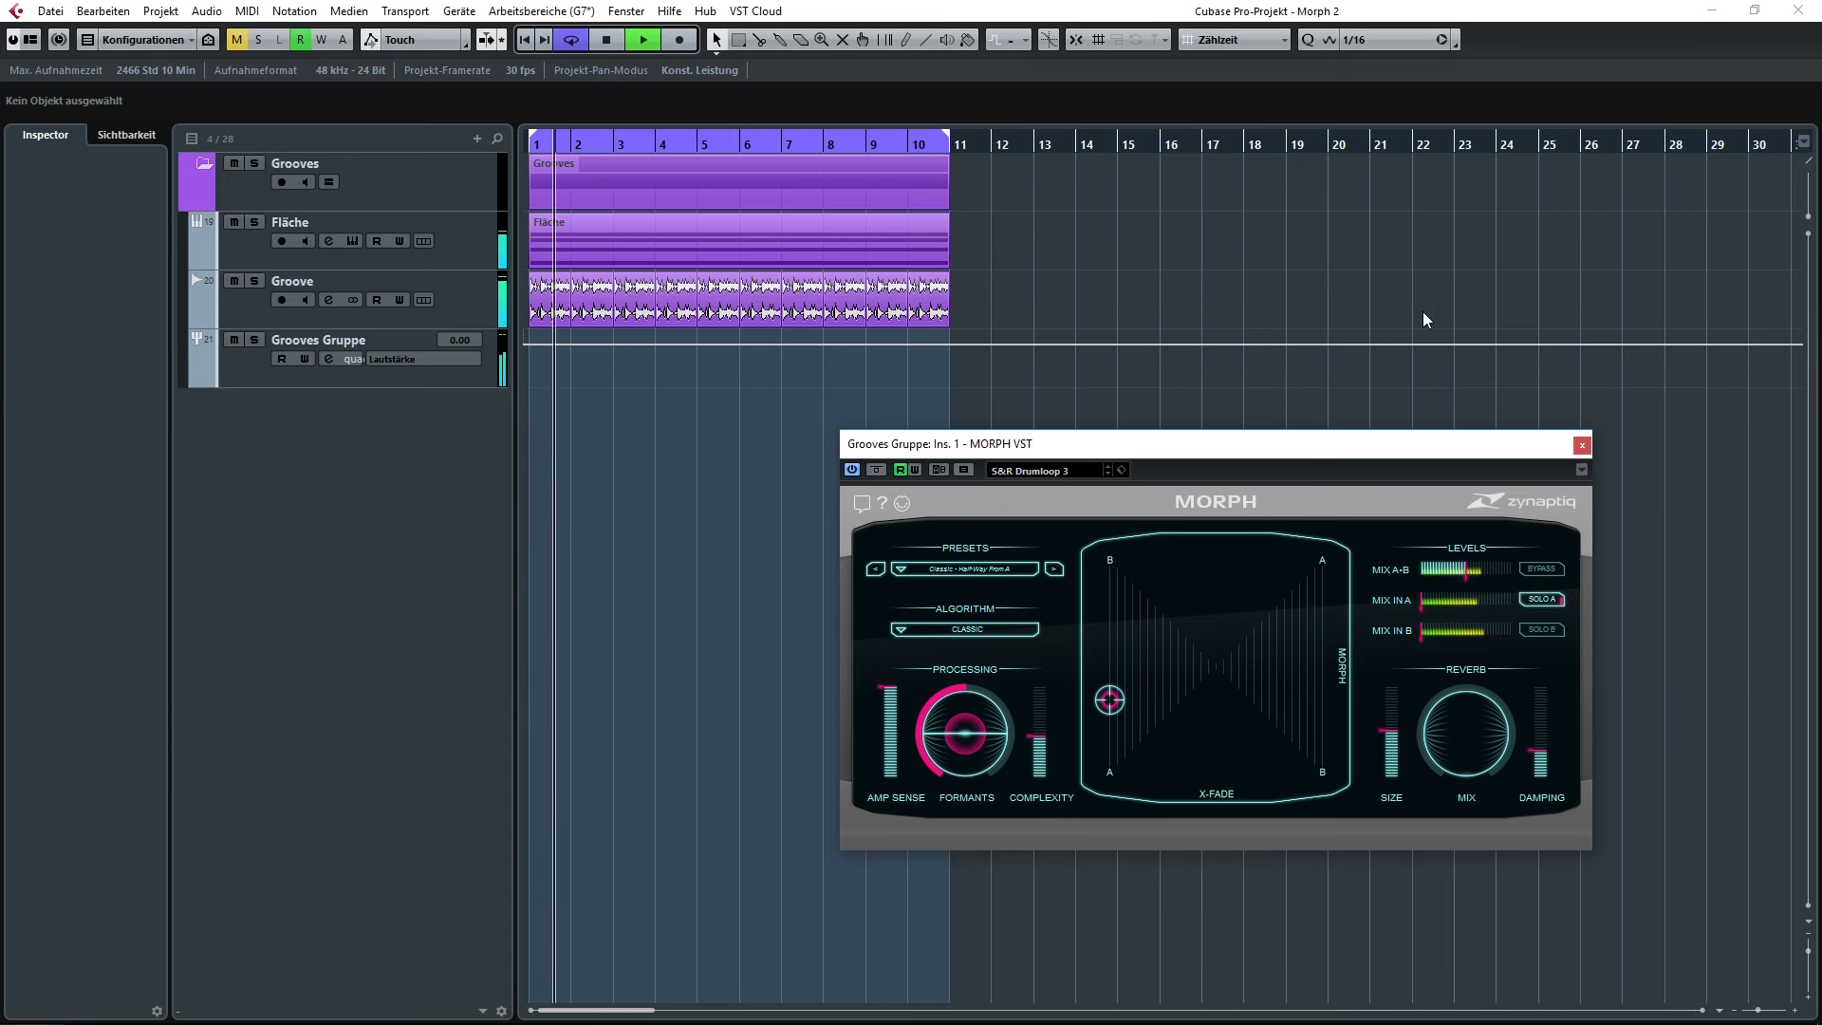
key("space")
left_click(1555, 598)
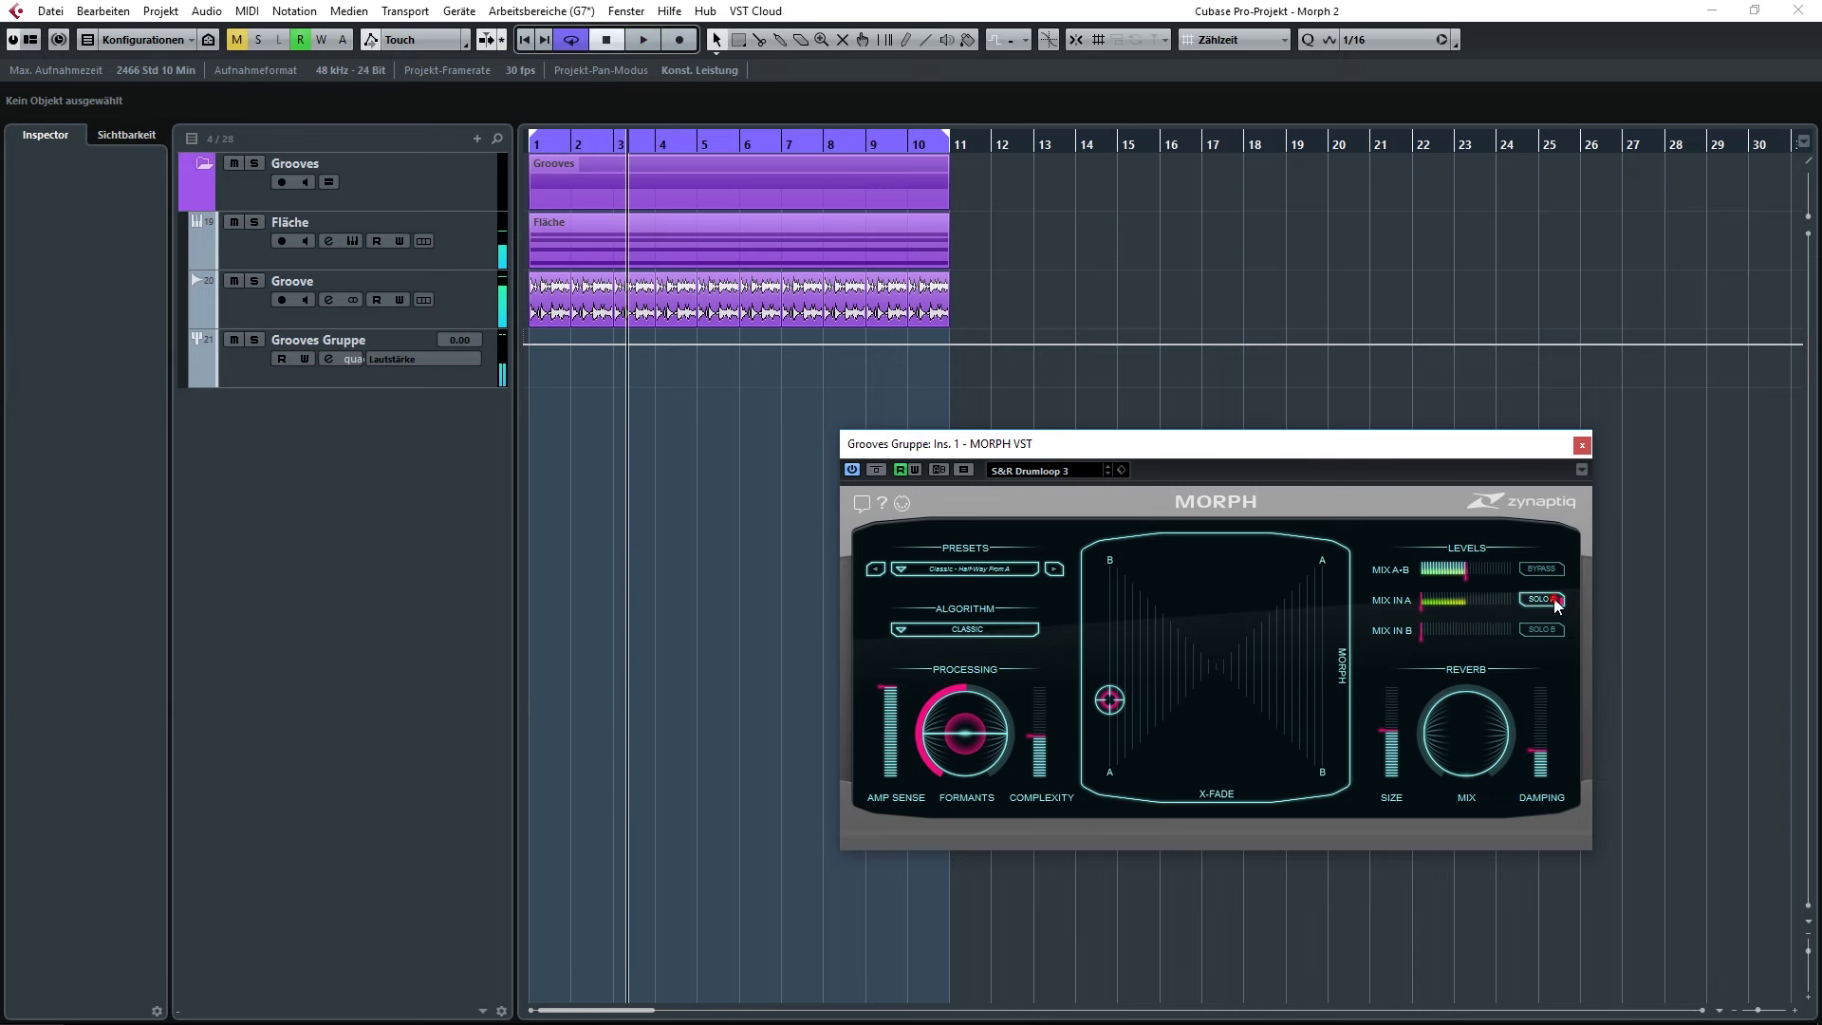
key("space")
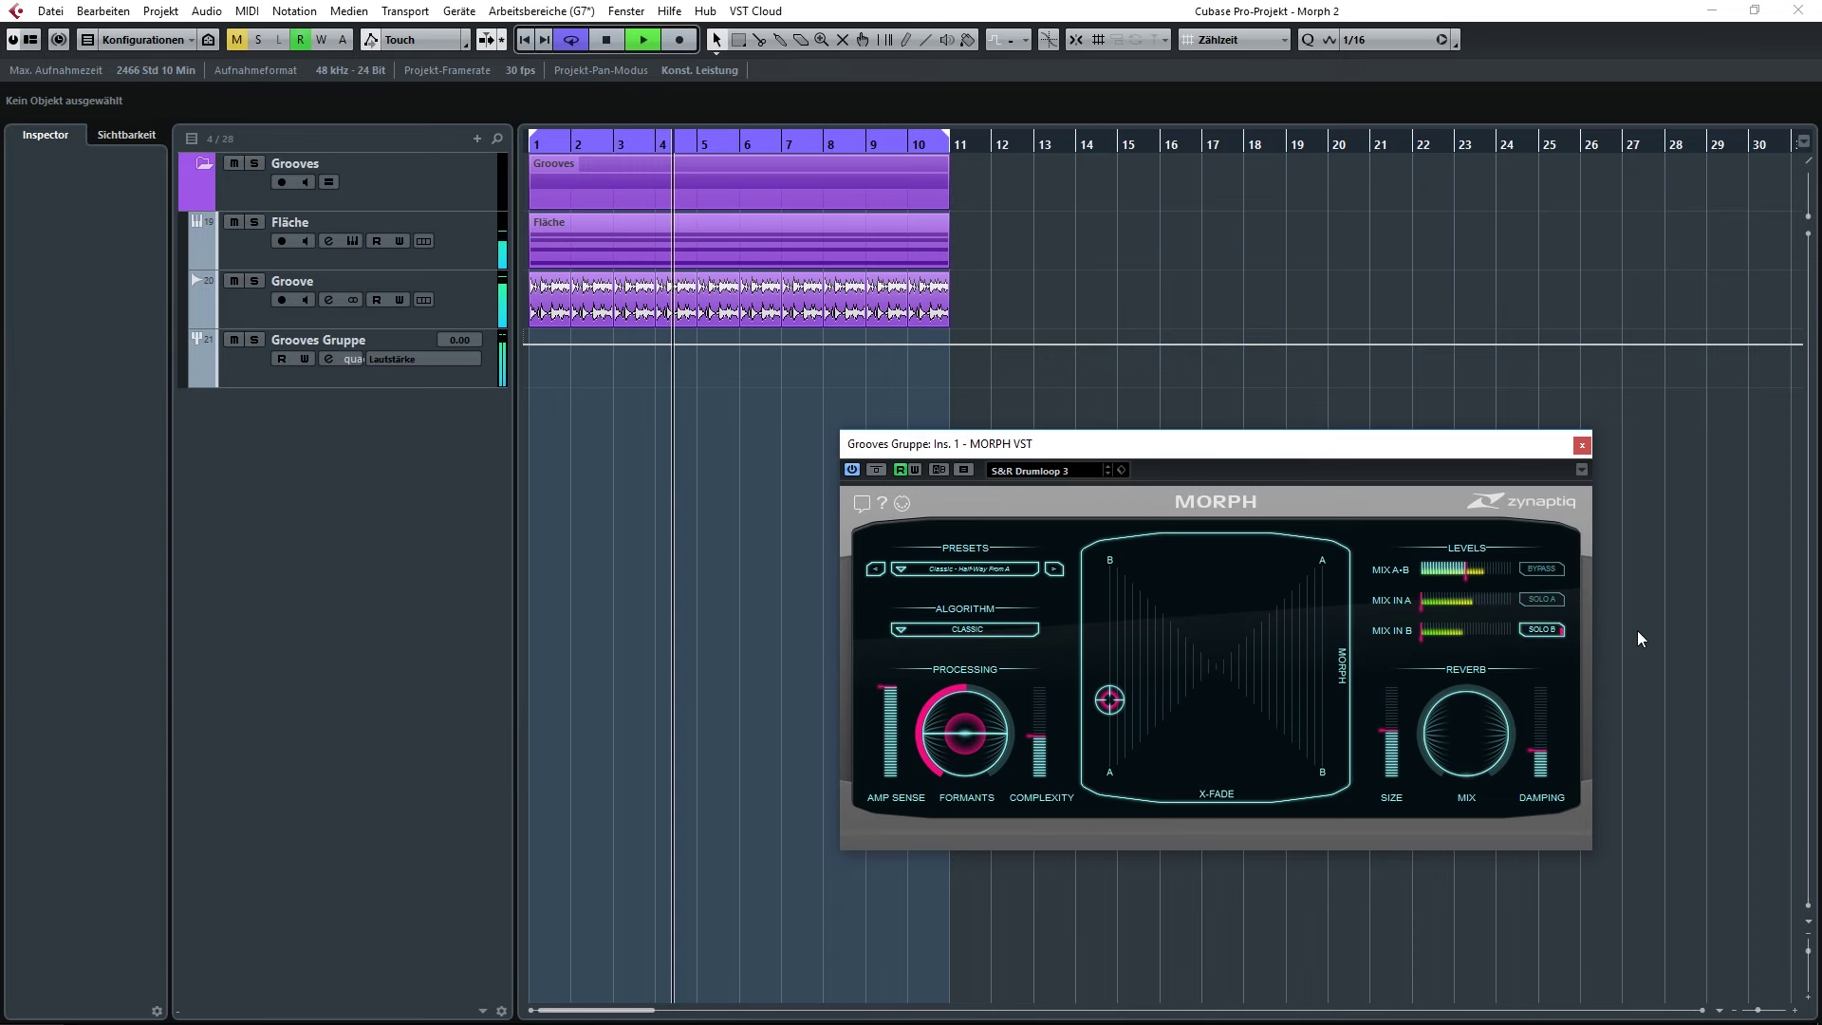
left_click(1553, 629)
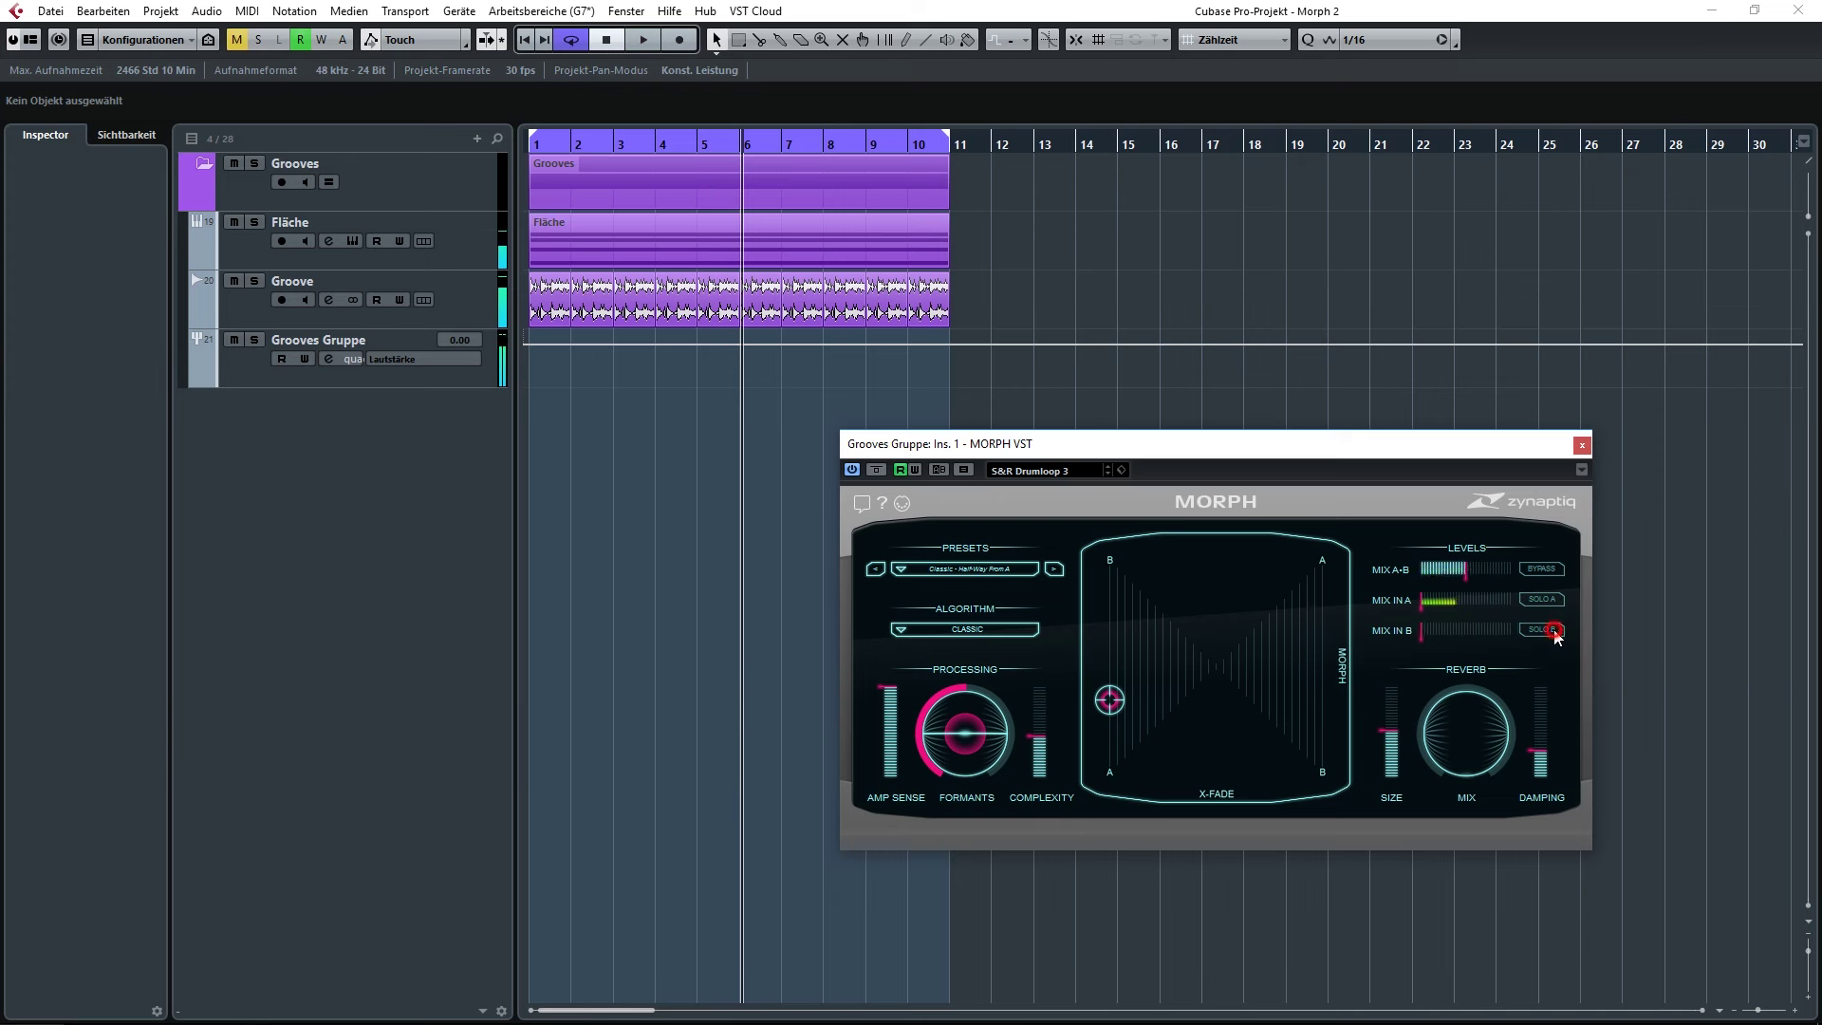
Play the loop with both MORPH inputs unsoloed and move the morph puck slightly inward along the X-Fade axis.
key("space")
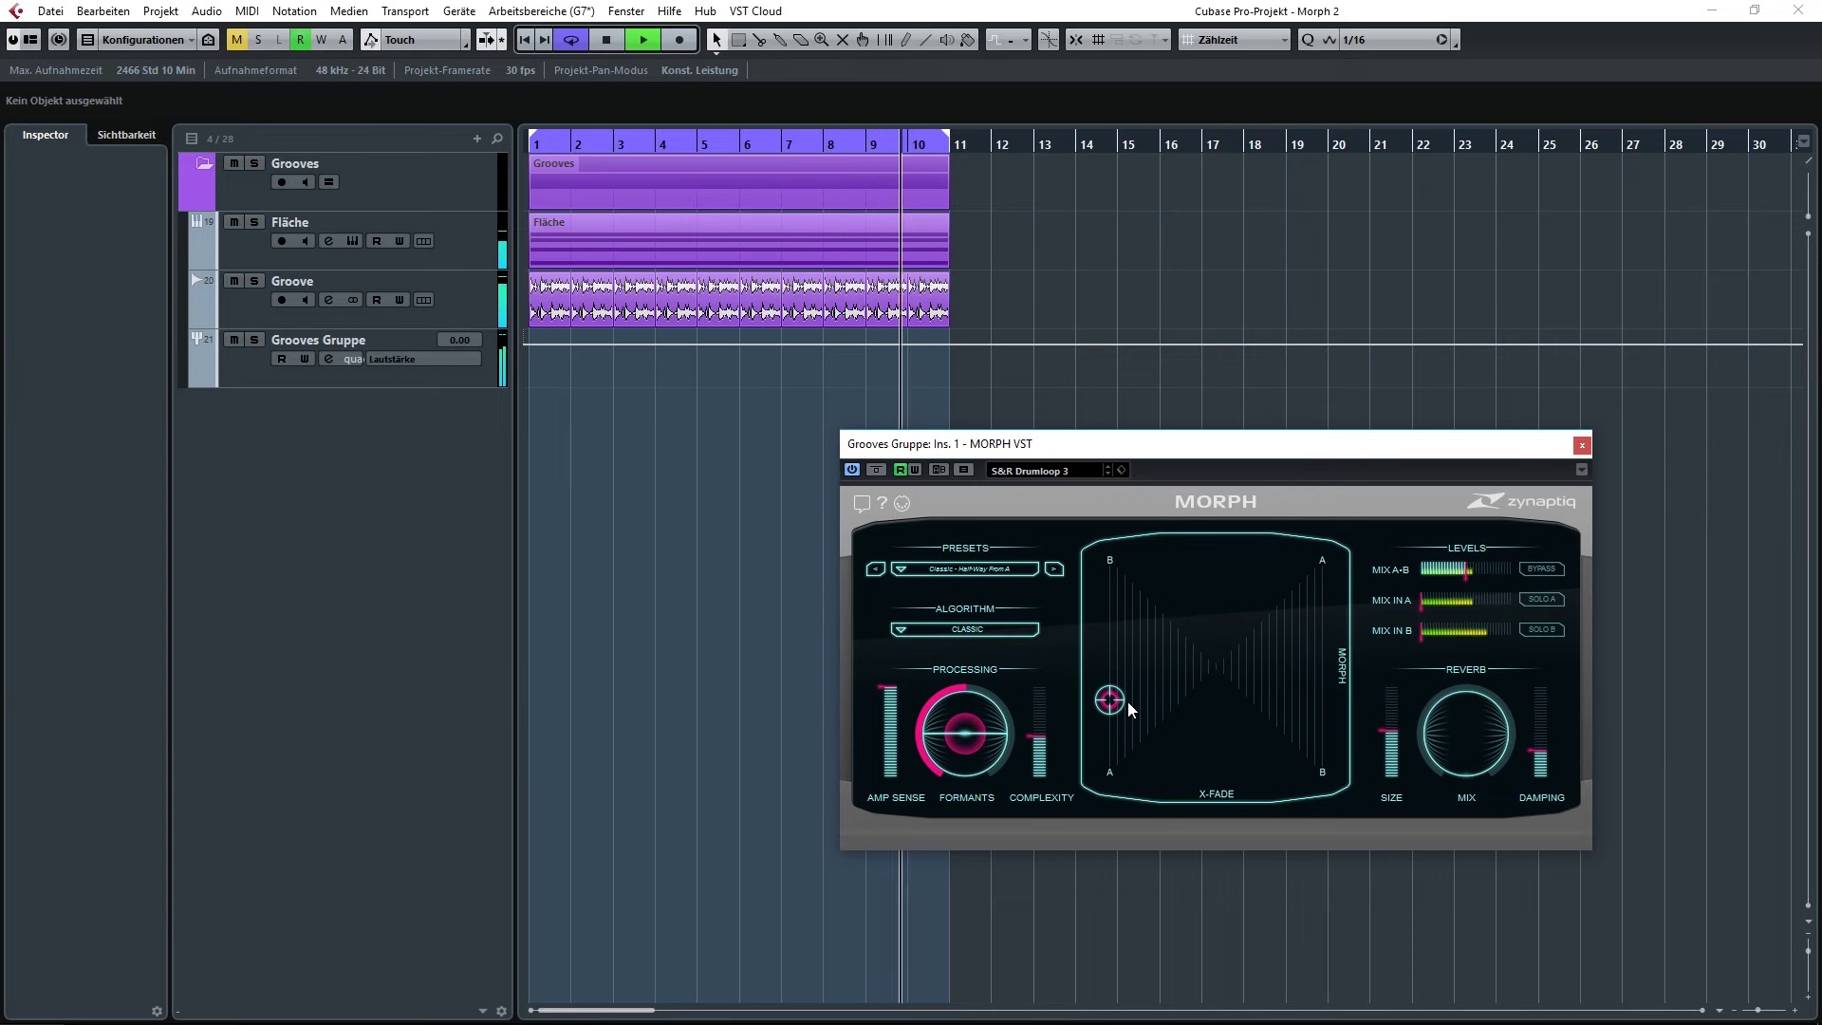
mouse_move(1113, 701)
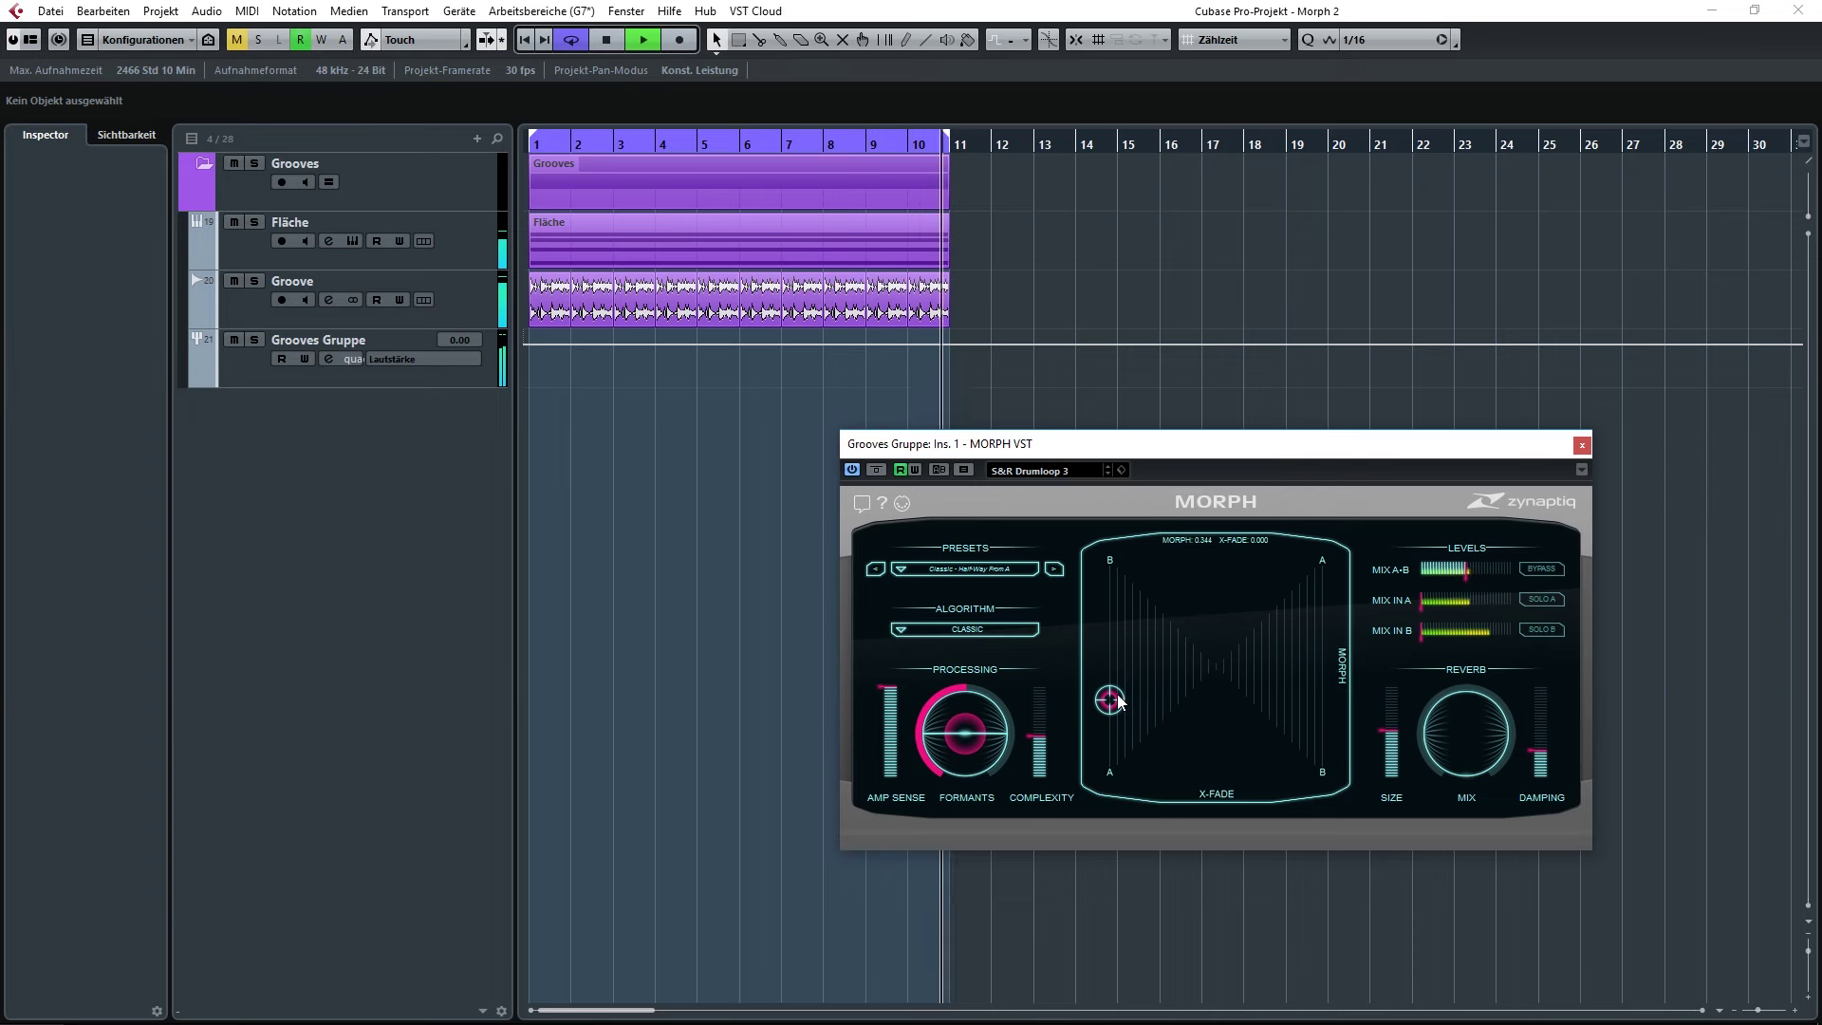
left_click_drag(1116, 702, 1151, 696)
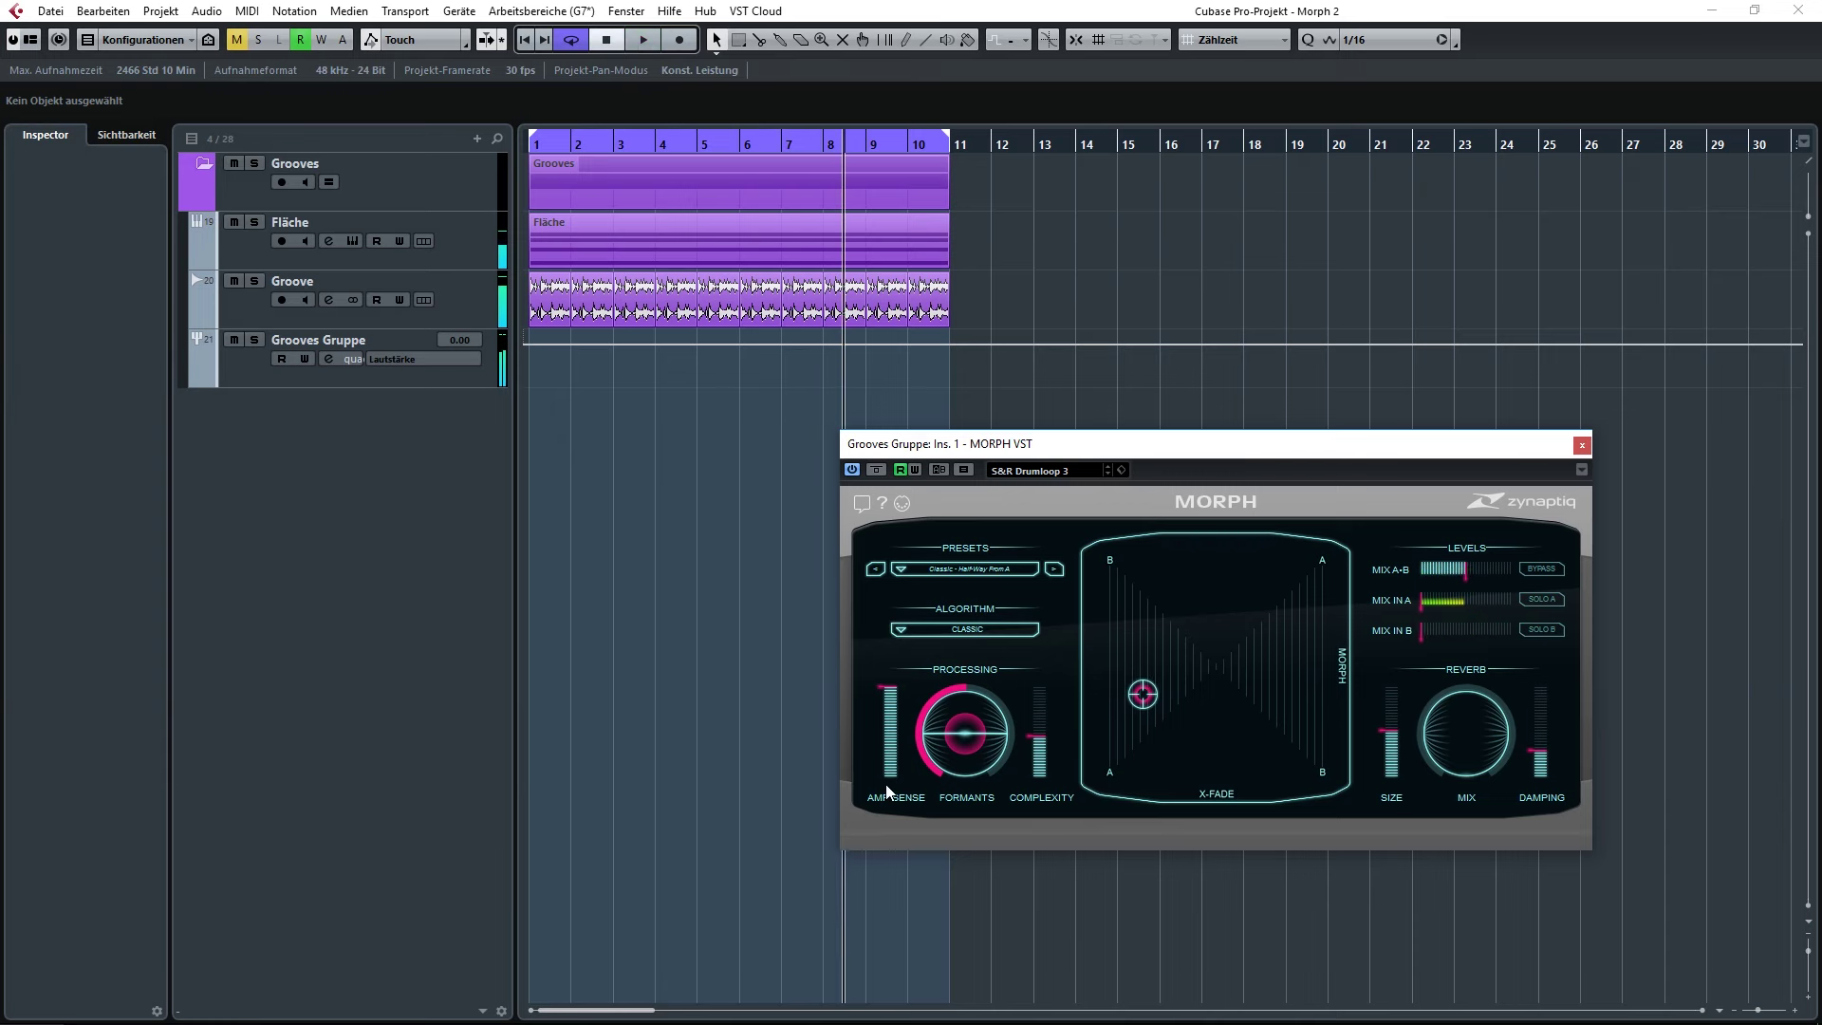
Audition the Interweave algorithm during playback, sweeping the morph puck along the low X-Fade side and leaving it near A.
left_click(988, 628)
left_click(1015, 661)
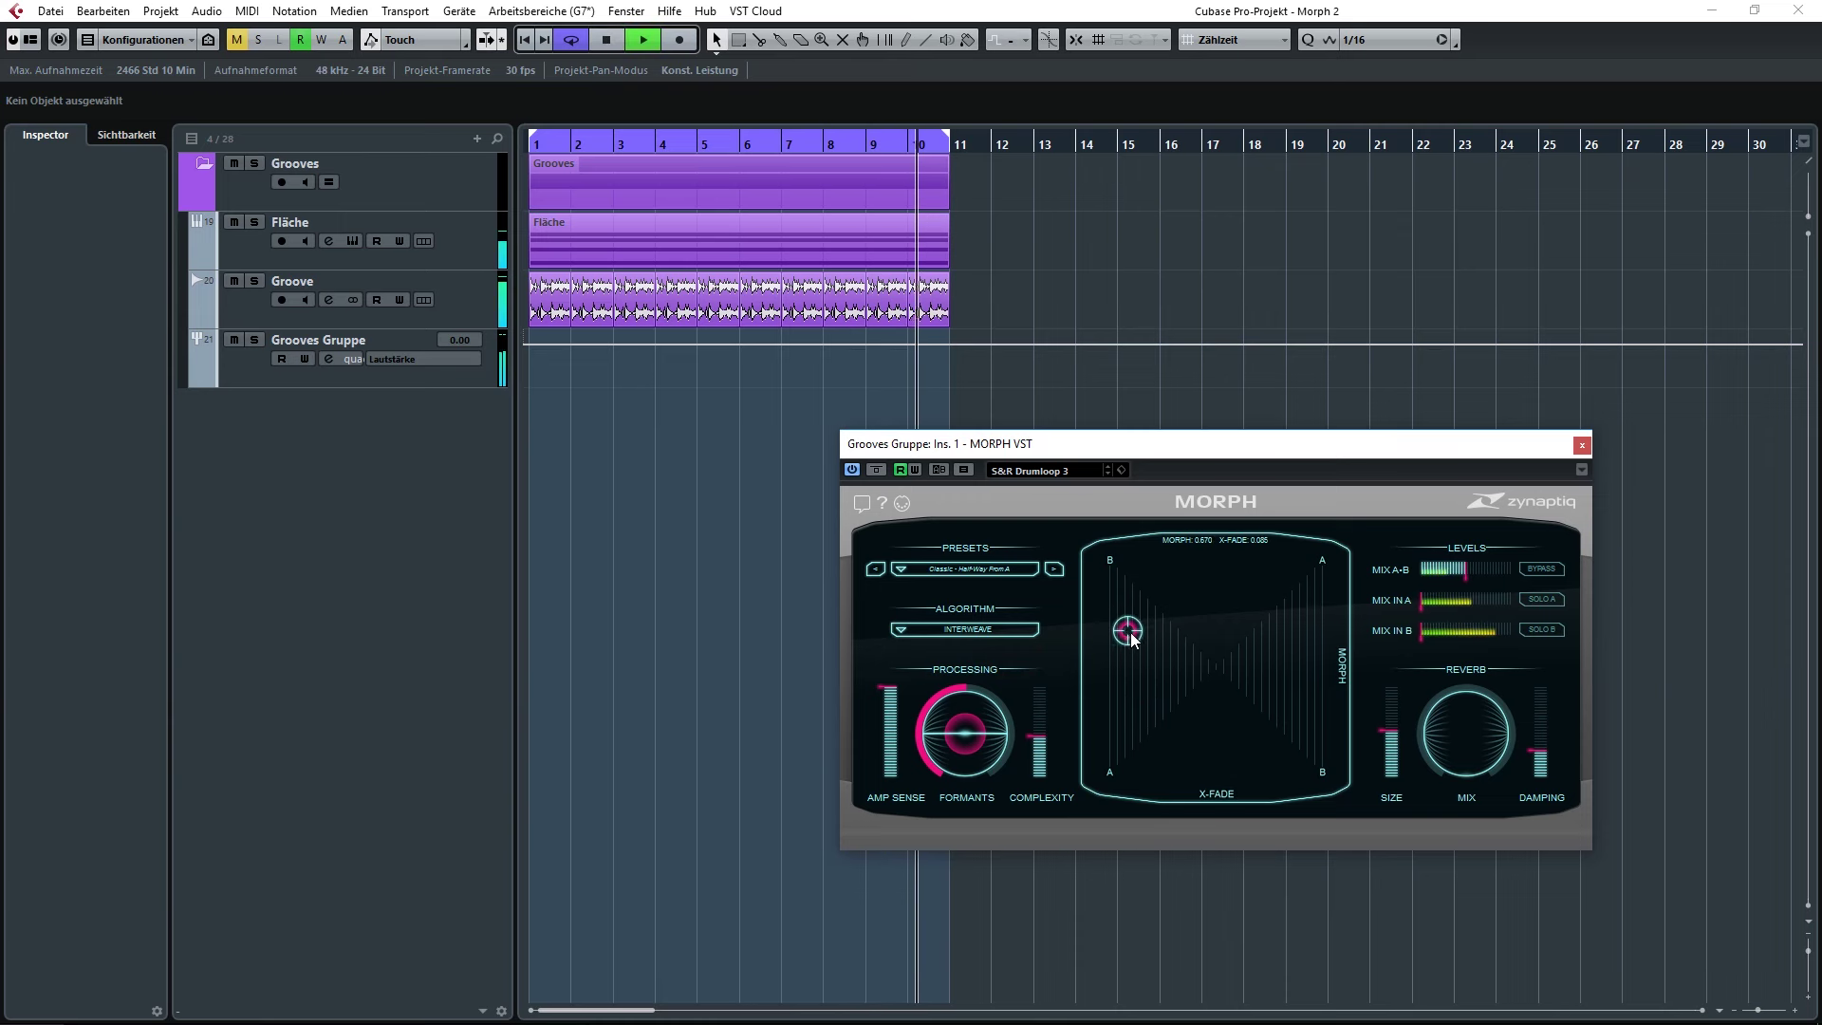
left_click_drag(1121, 624, 1115, 734)
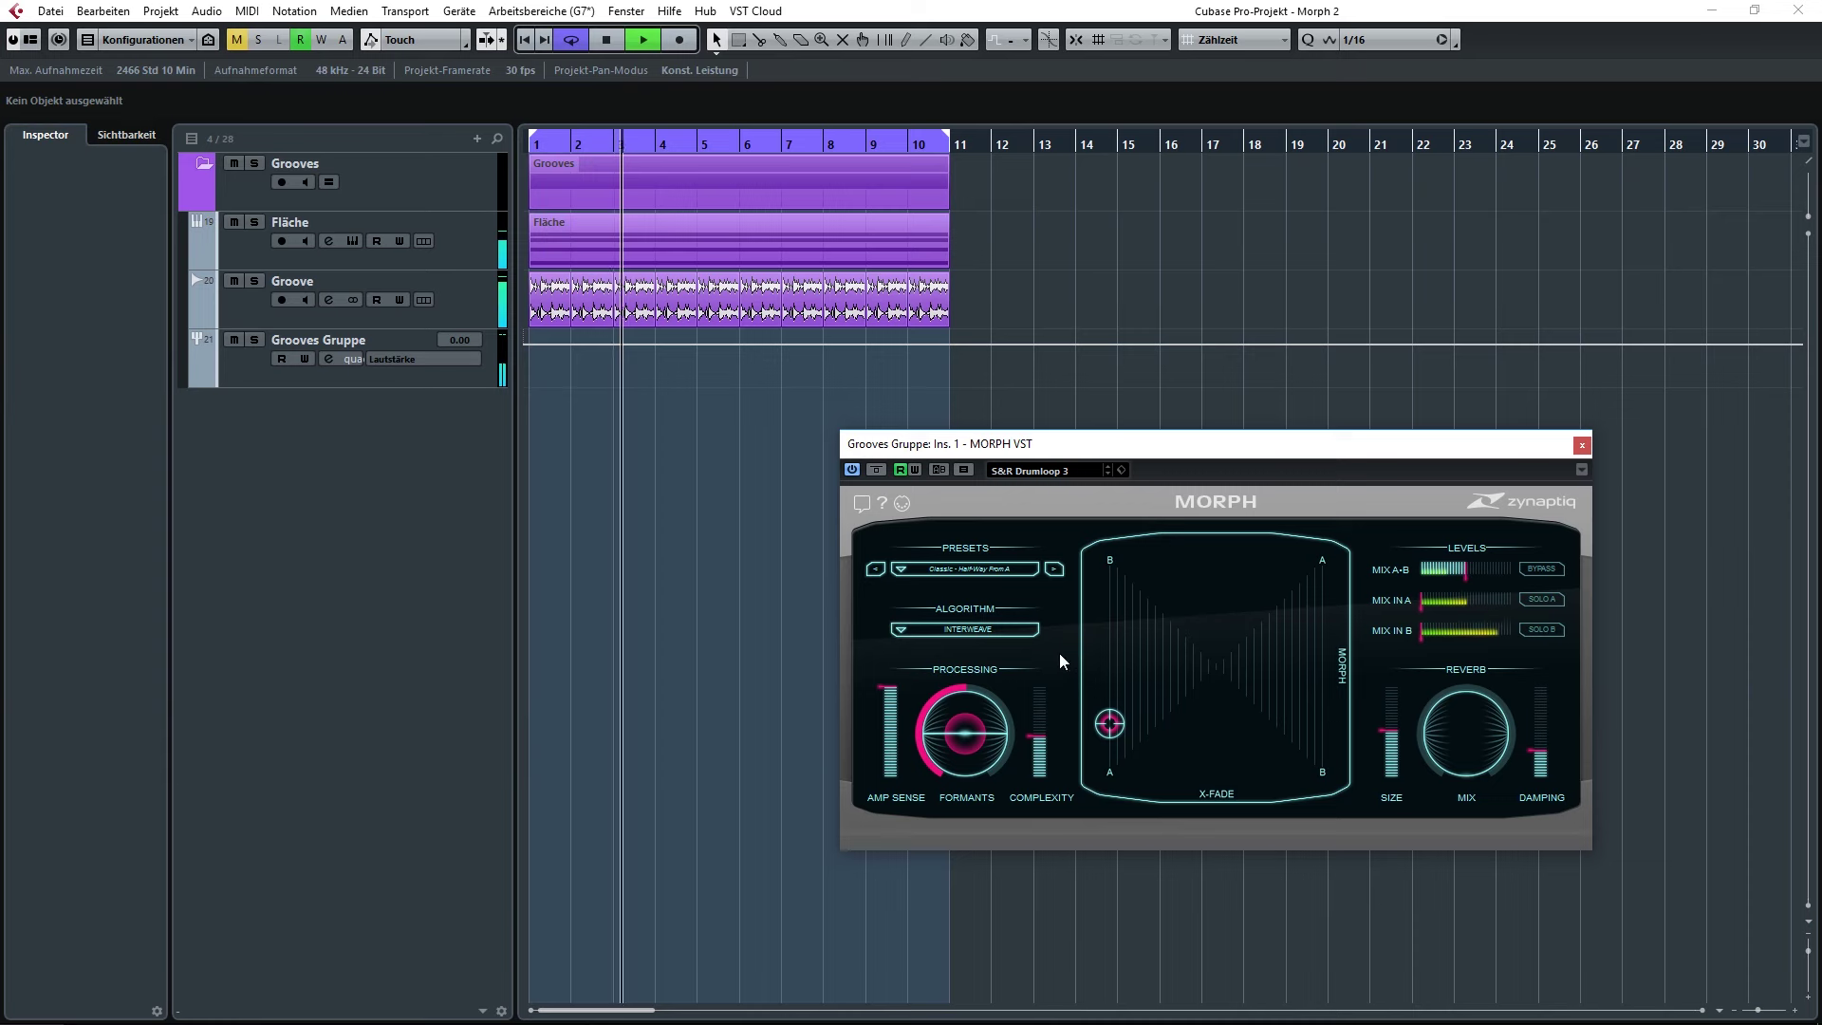
Try the Tight algorithm, sweeping the puck across the pad and back to Morph about 0.38 with X-Fade near zero.
left_click(983, 630)
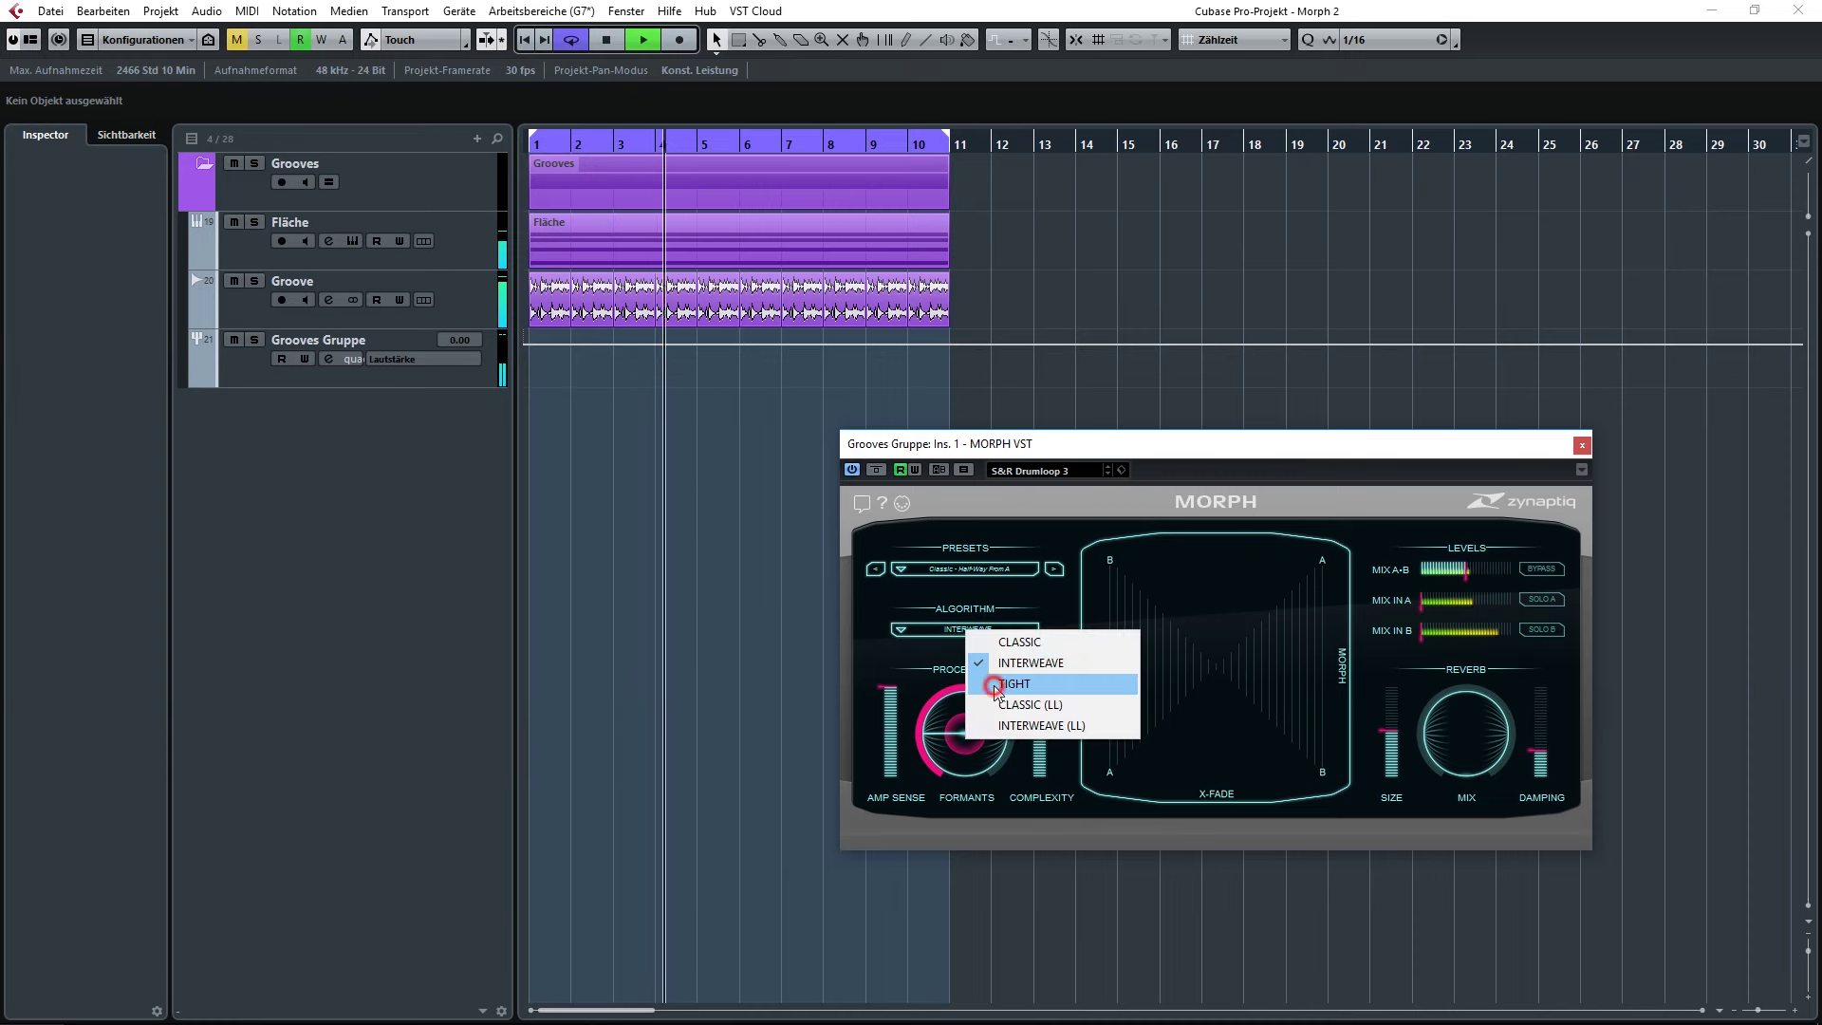
left_click(994, 686)
left_click_drag(1115, 735, 1121, 649)
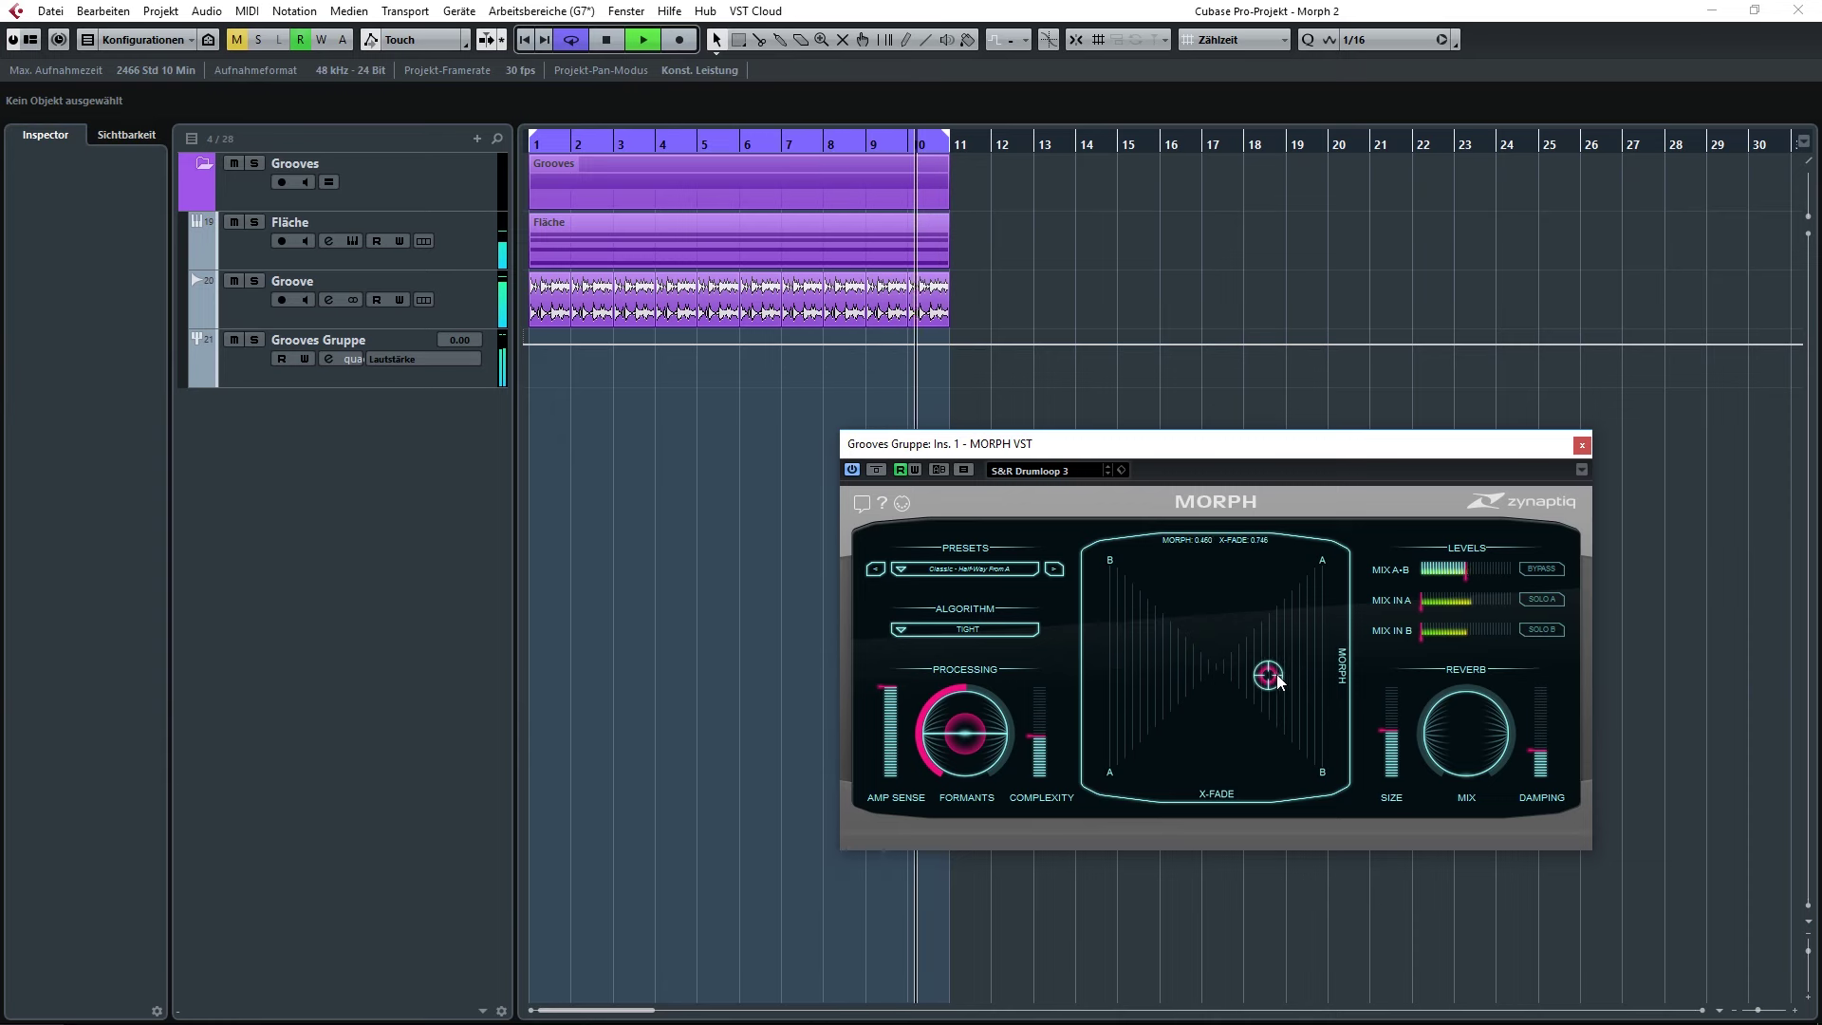
left_click_drag(1295, 630, 1120, 696)
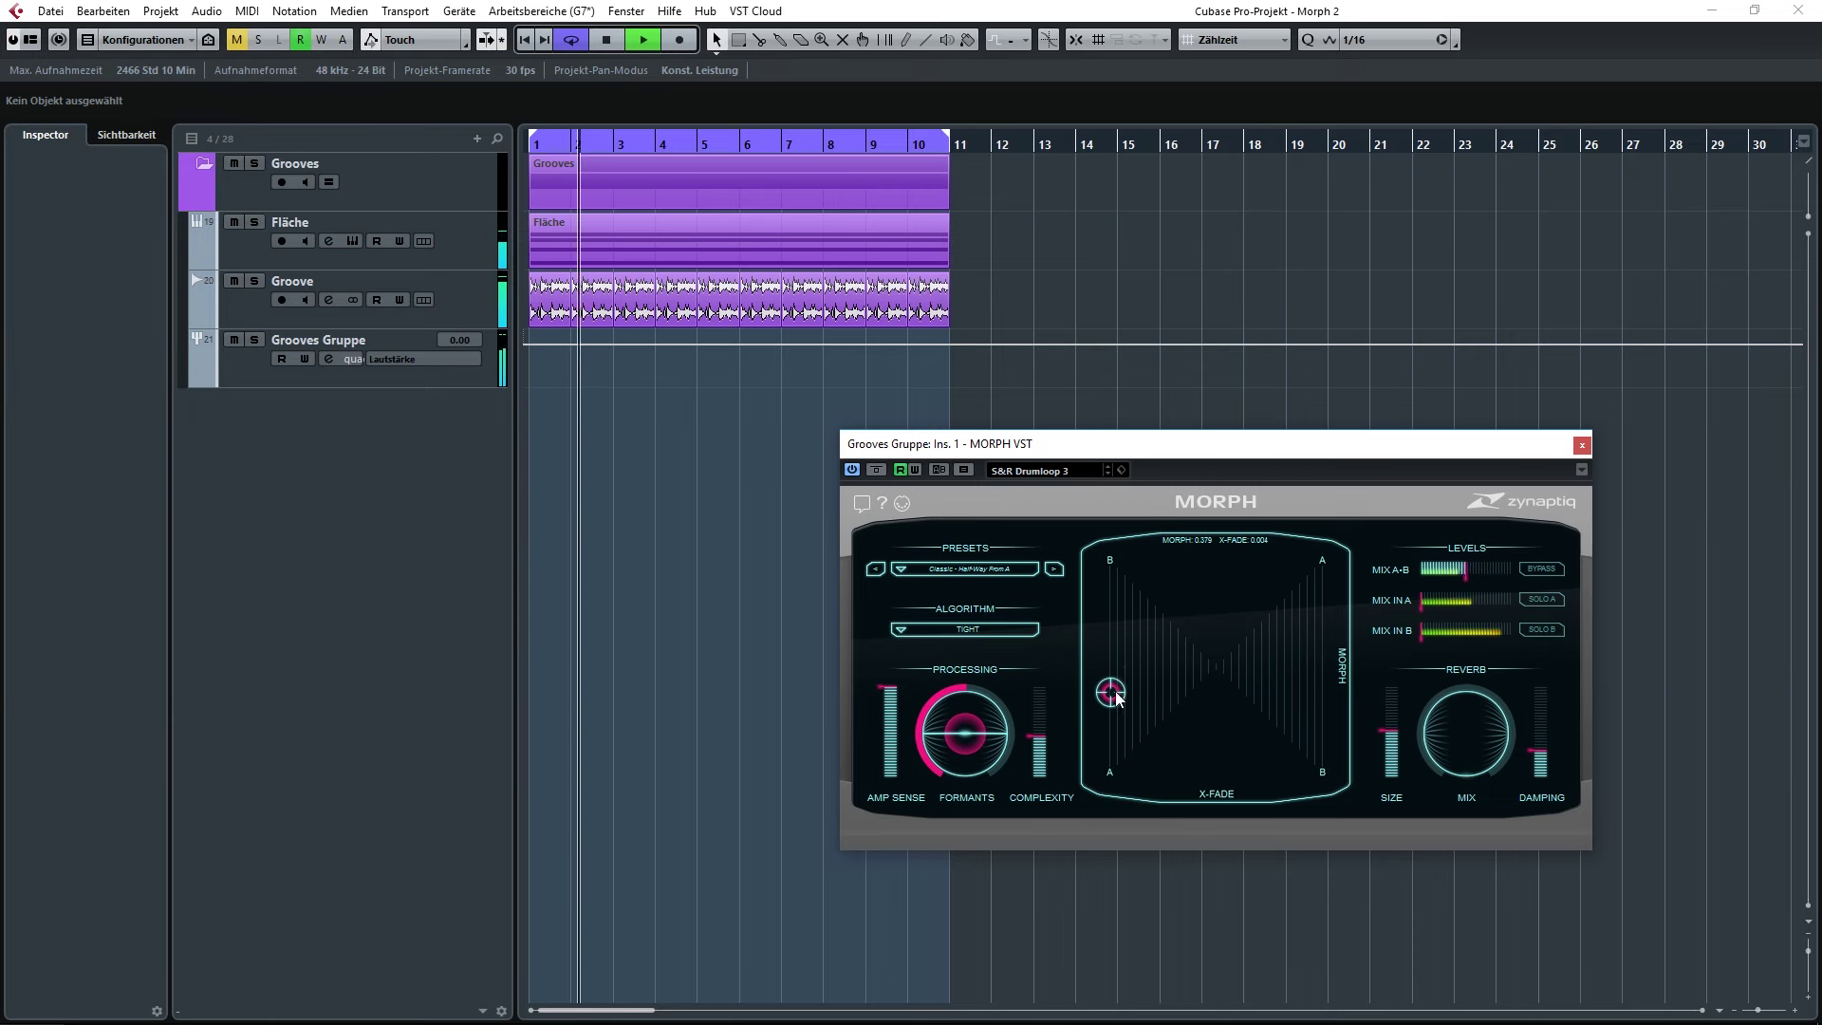
Sweep the morph puck around the pad with the Tight algorithm, leaving it at Morph about 0.38 and X-Fade about 0.15.
mouse_move(960, 682)
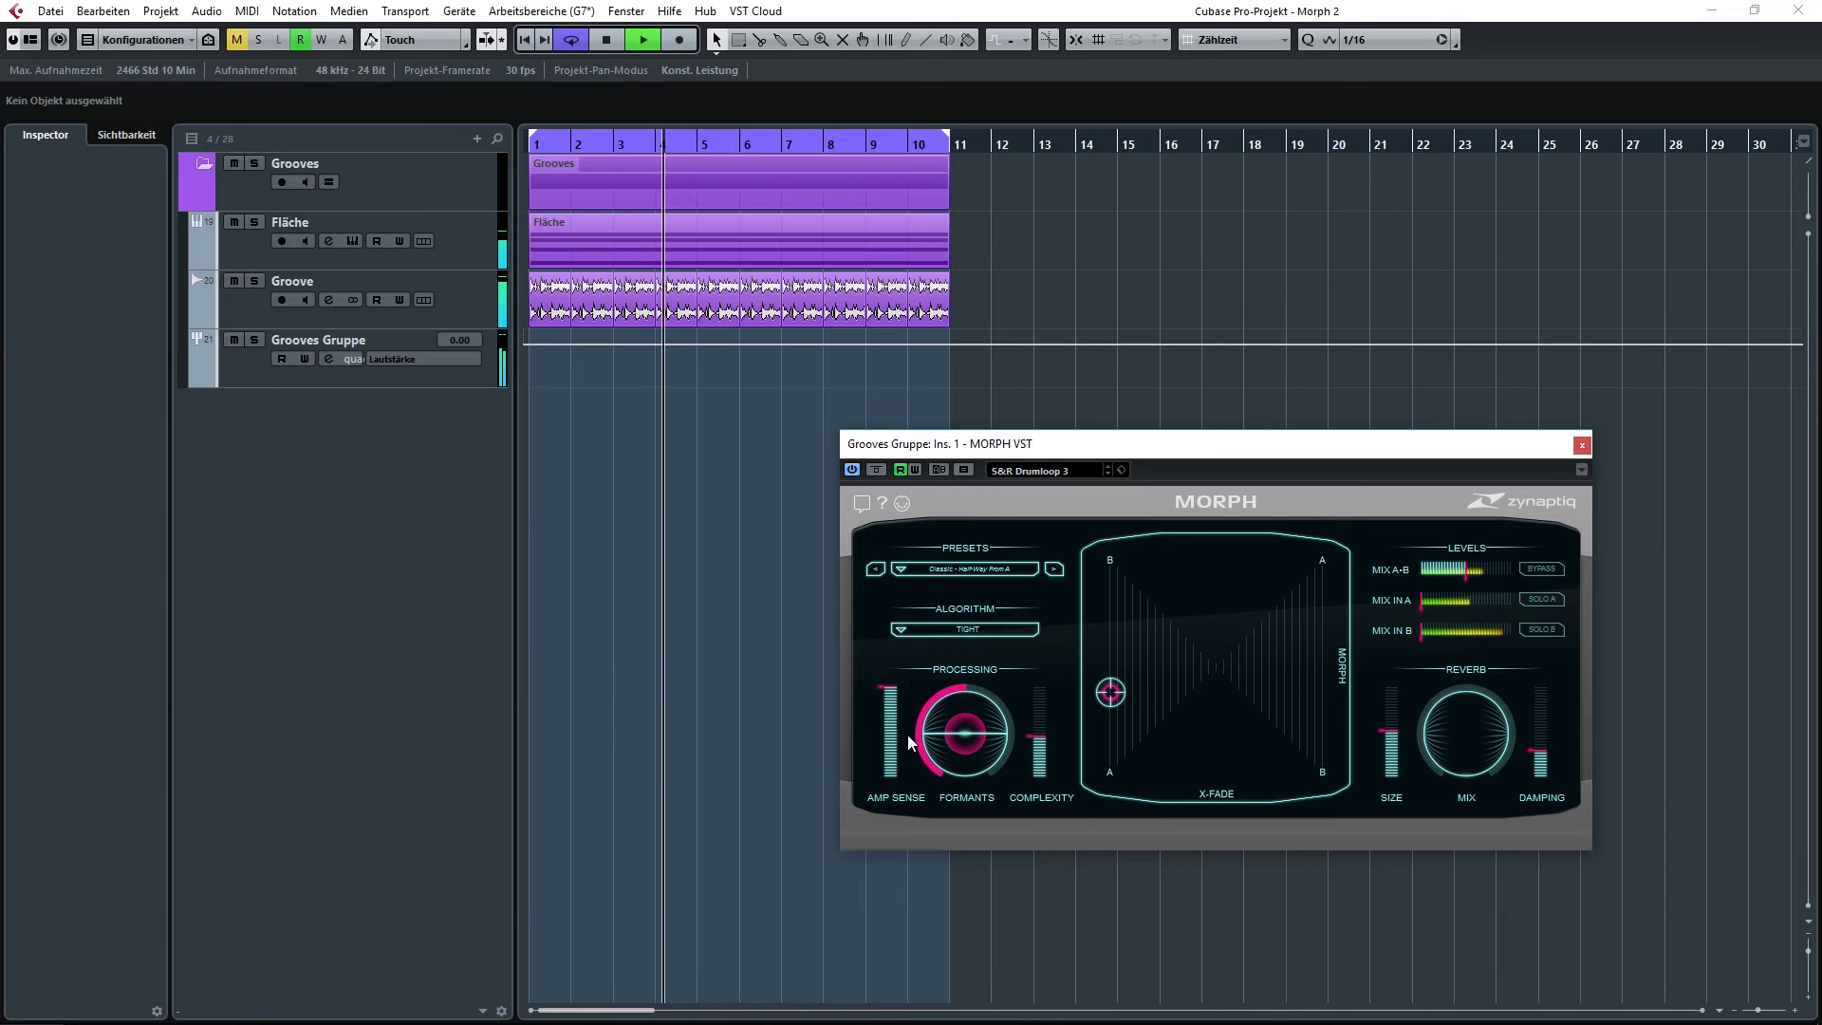
mouse_move(890, 723)
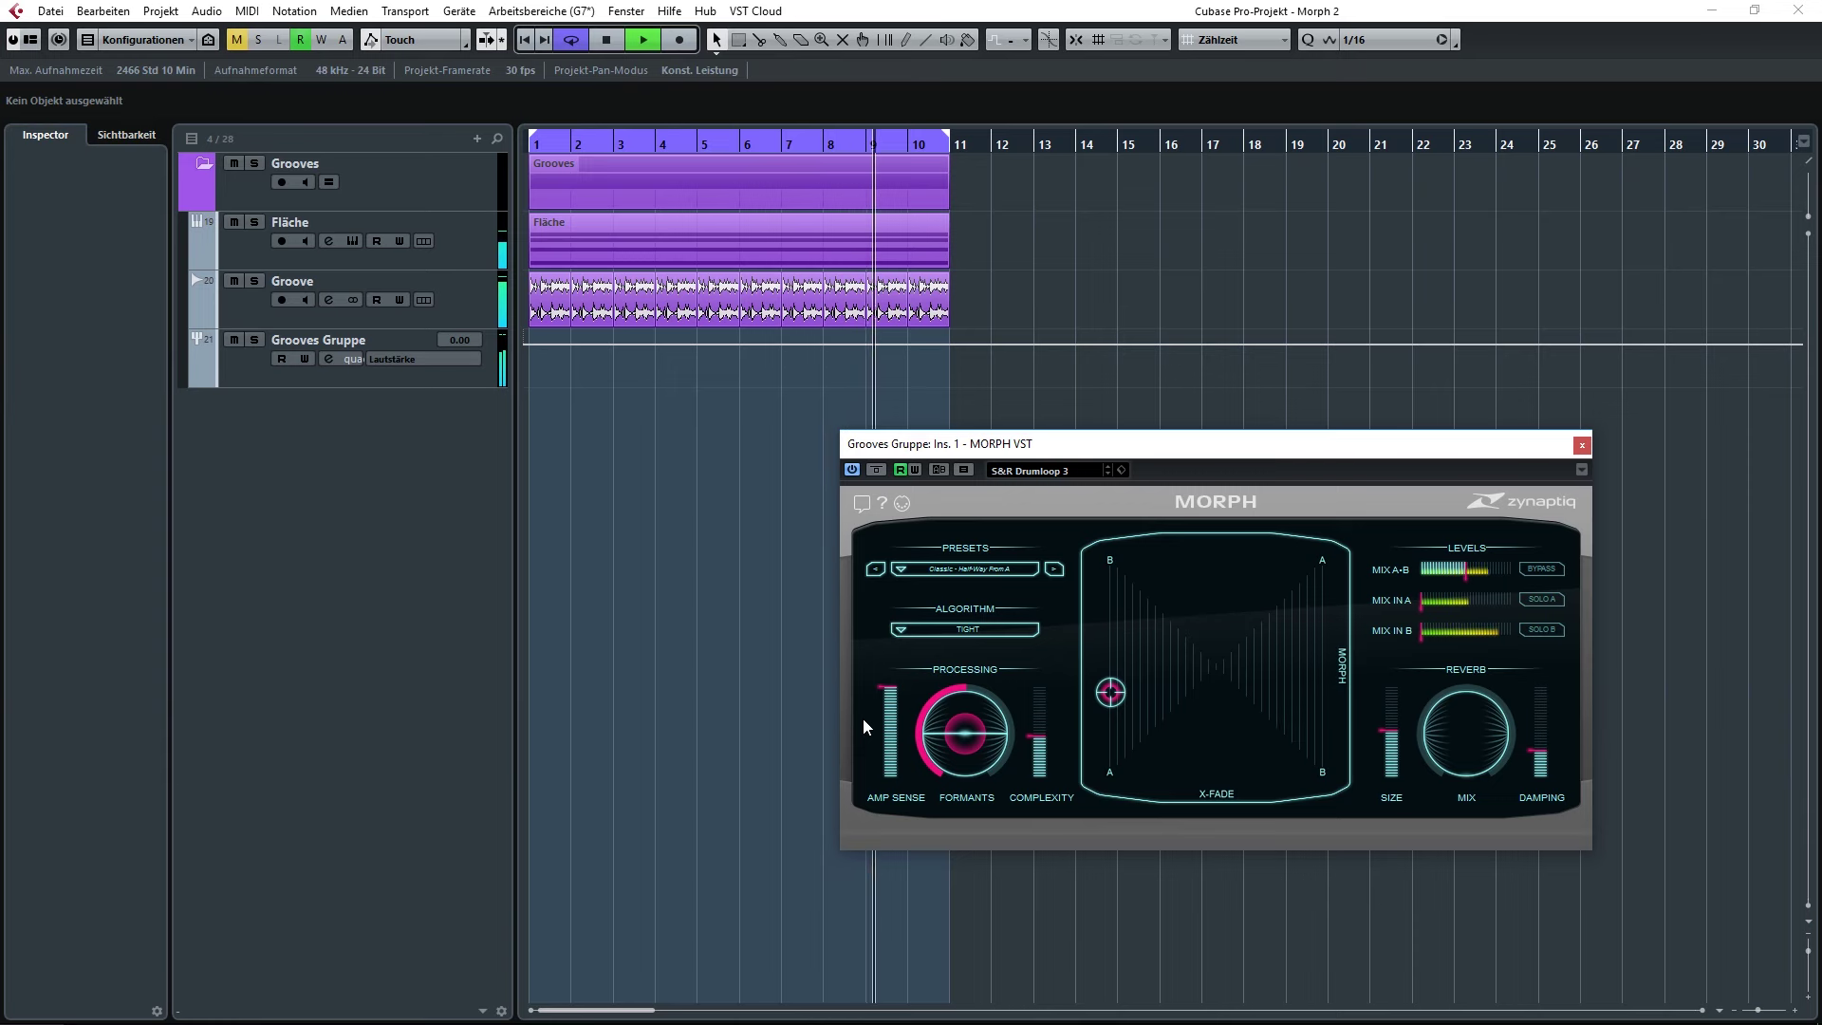
mouse_move(1047, 755)
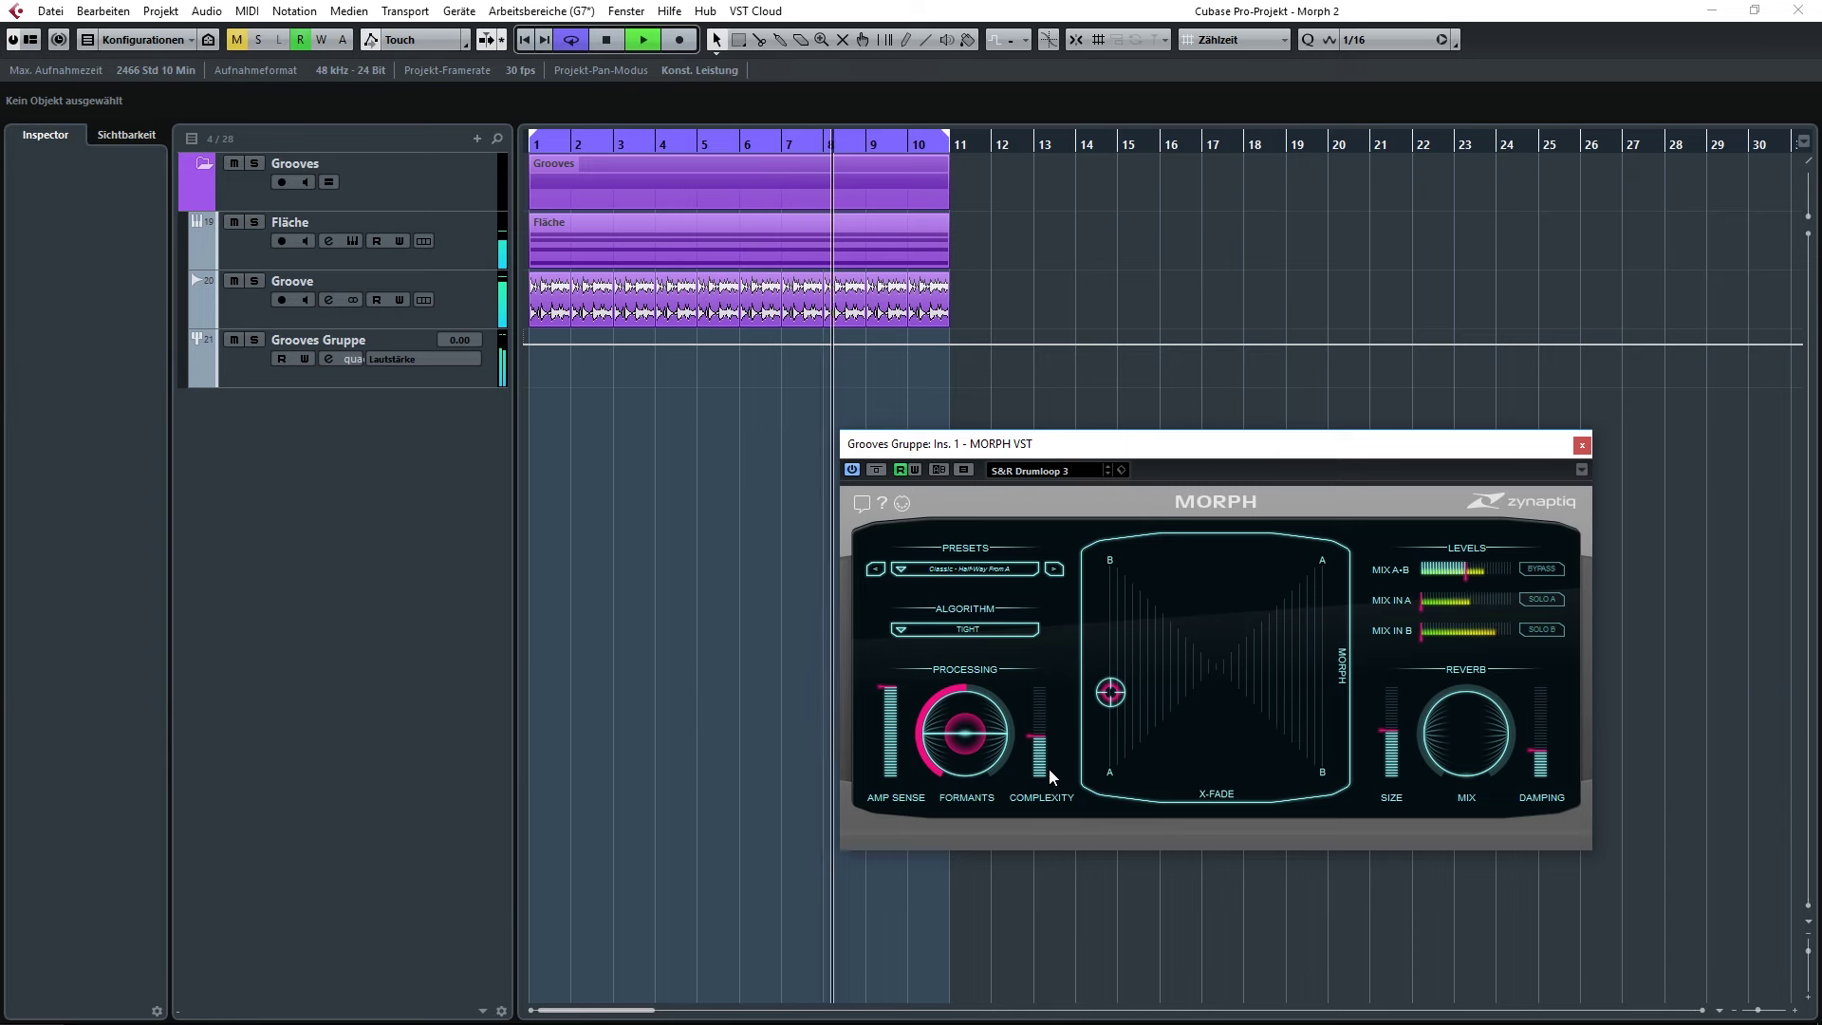
mouse_move(1124, 691)
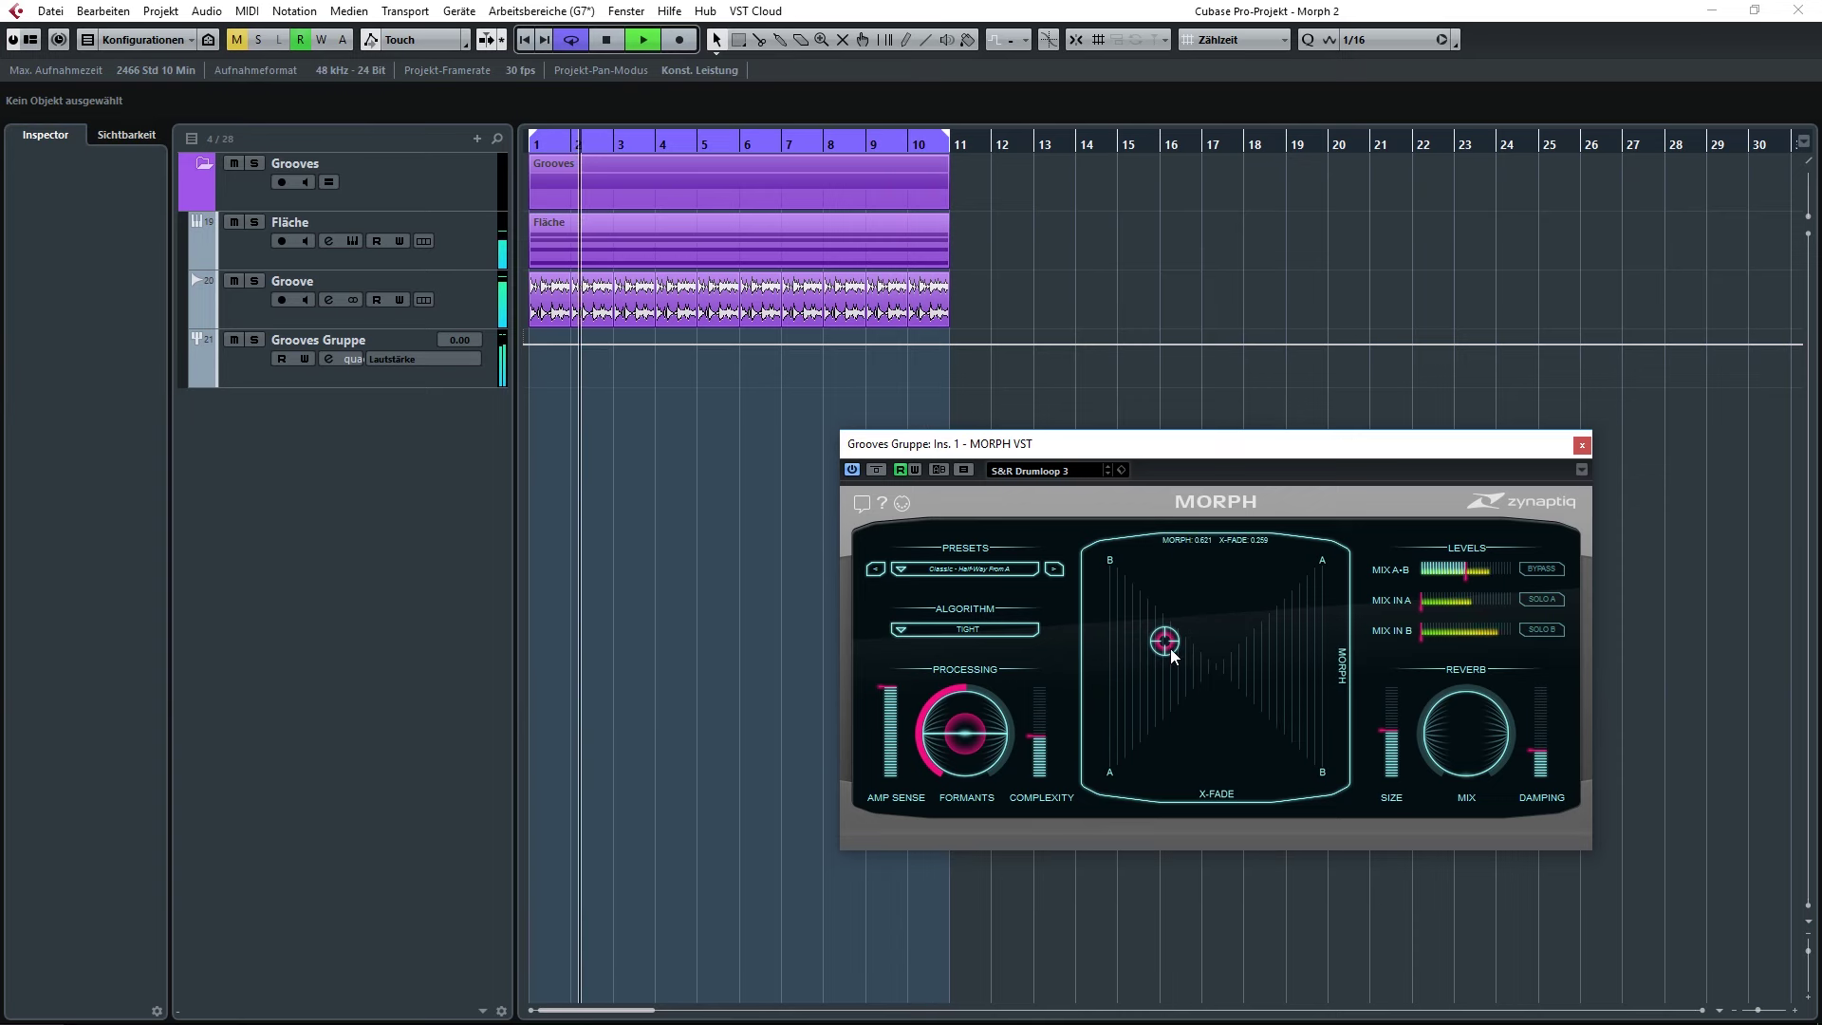
left_click_drag(1172, 649, 1147, 700)
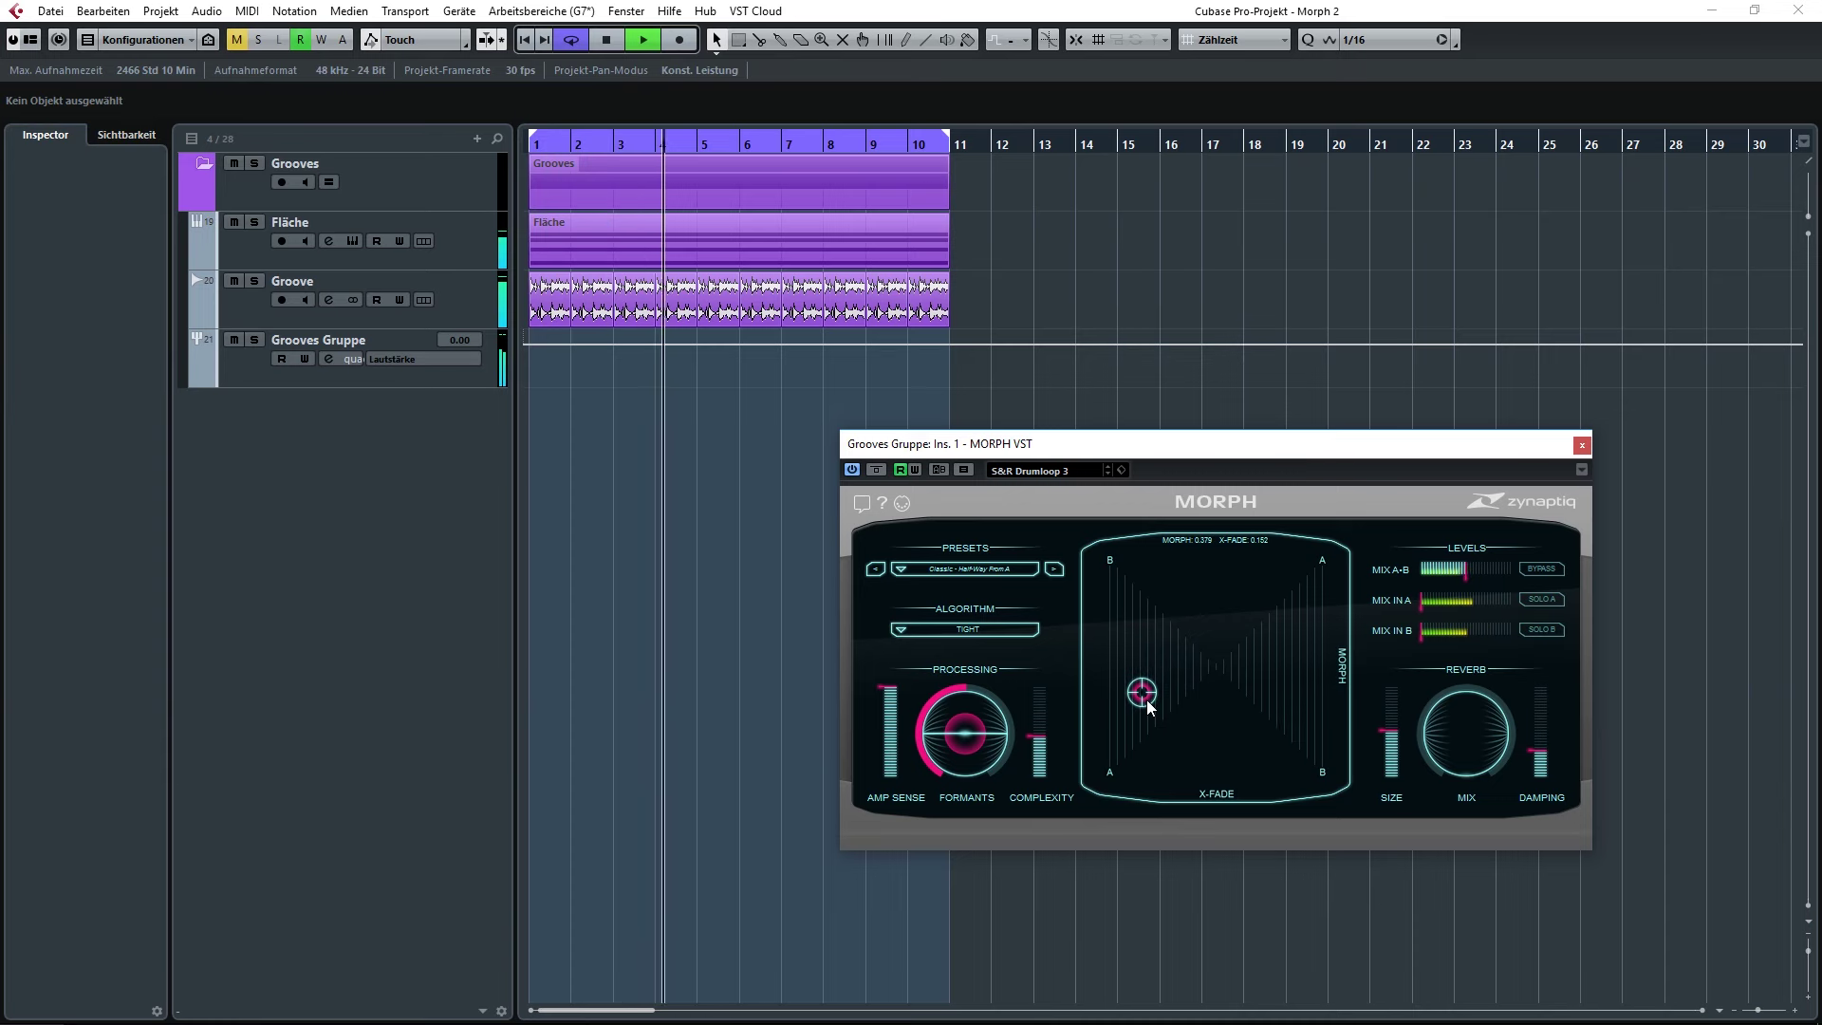
Switch the algorithm back to Classic and move the morph puck slightly toward the low X-Fade side near A.
mouse_move(987, 745)
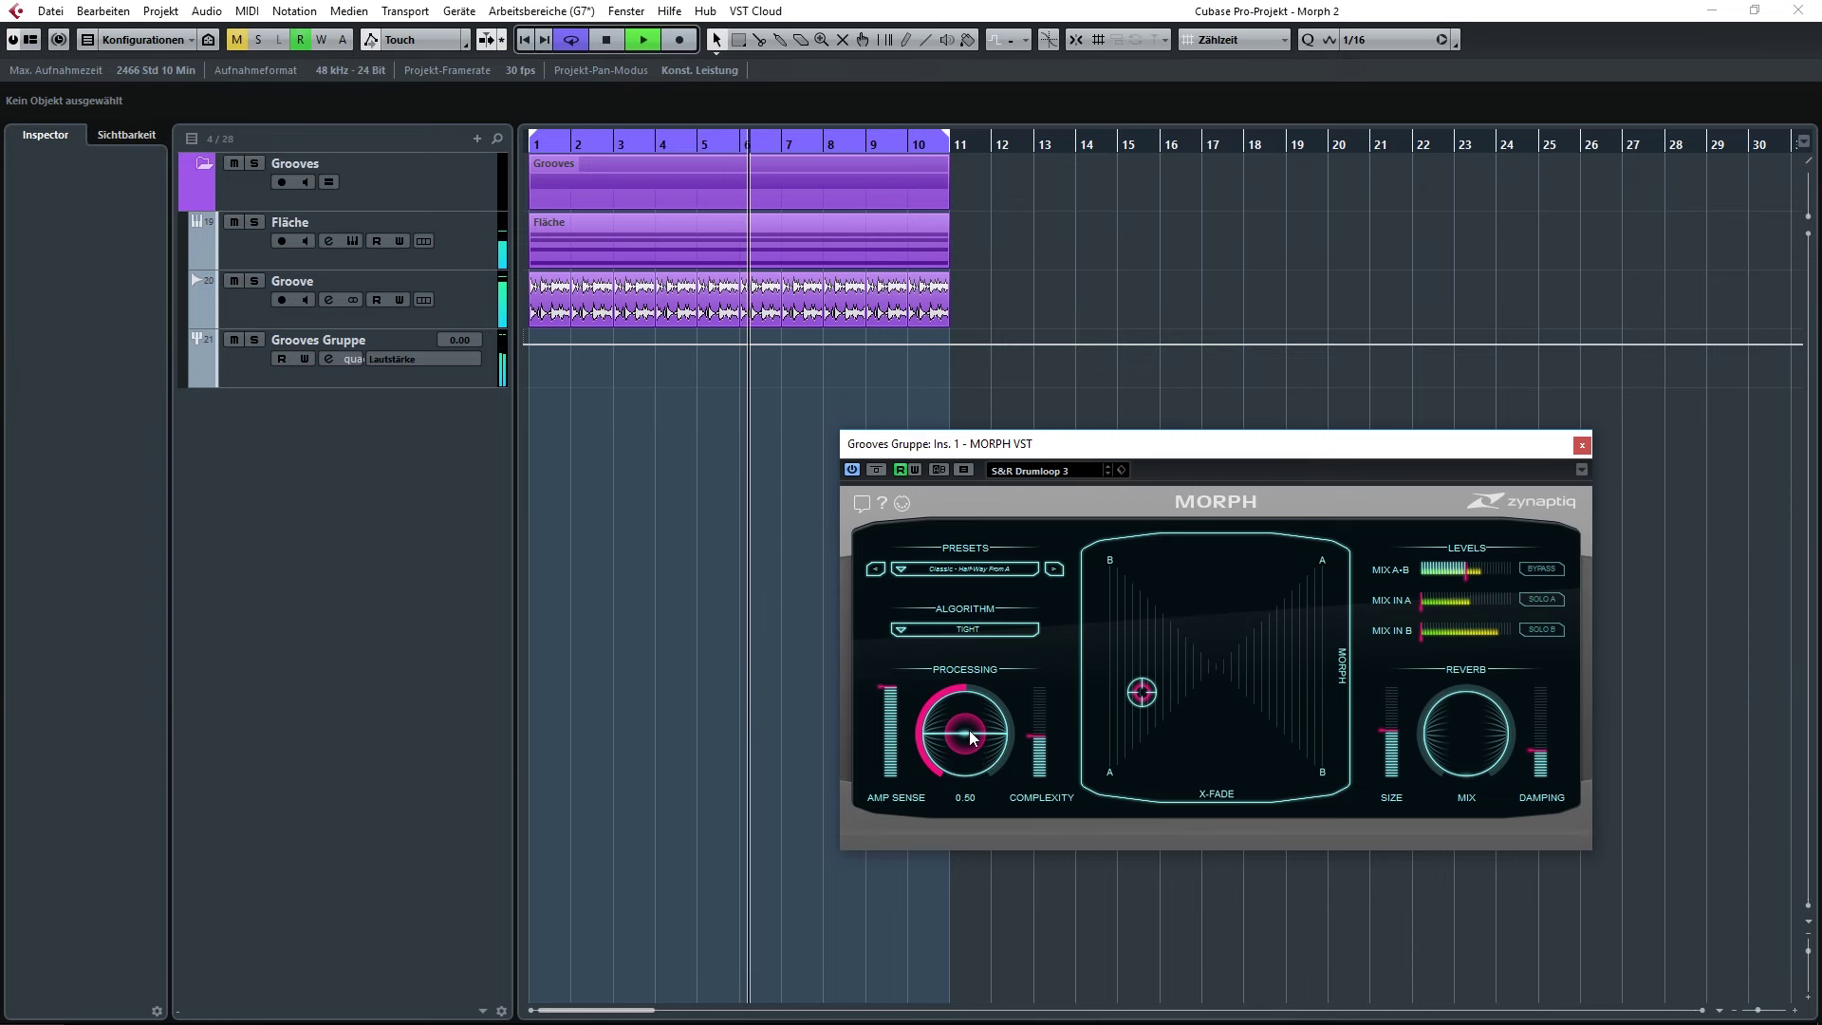
left_click(968, 630)
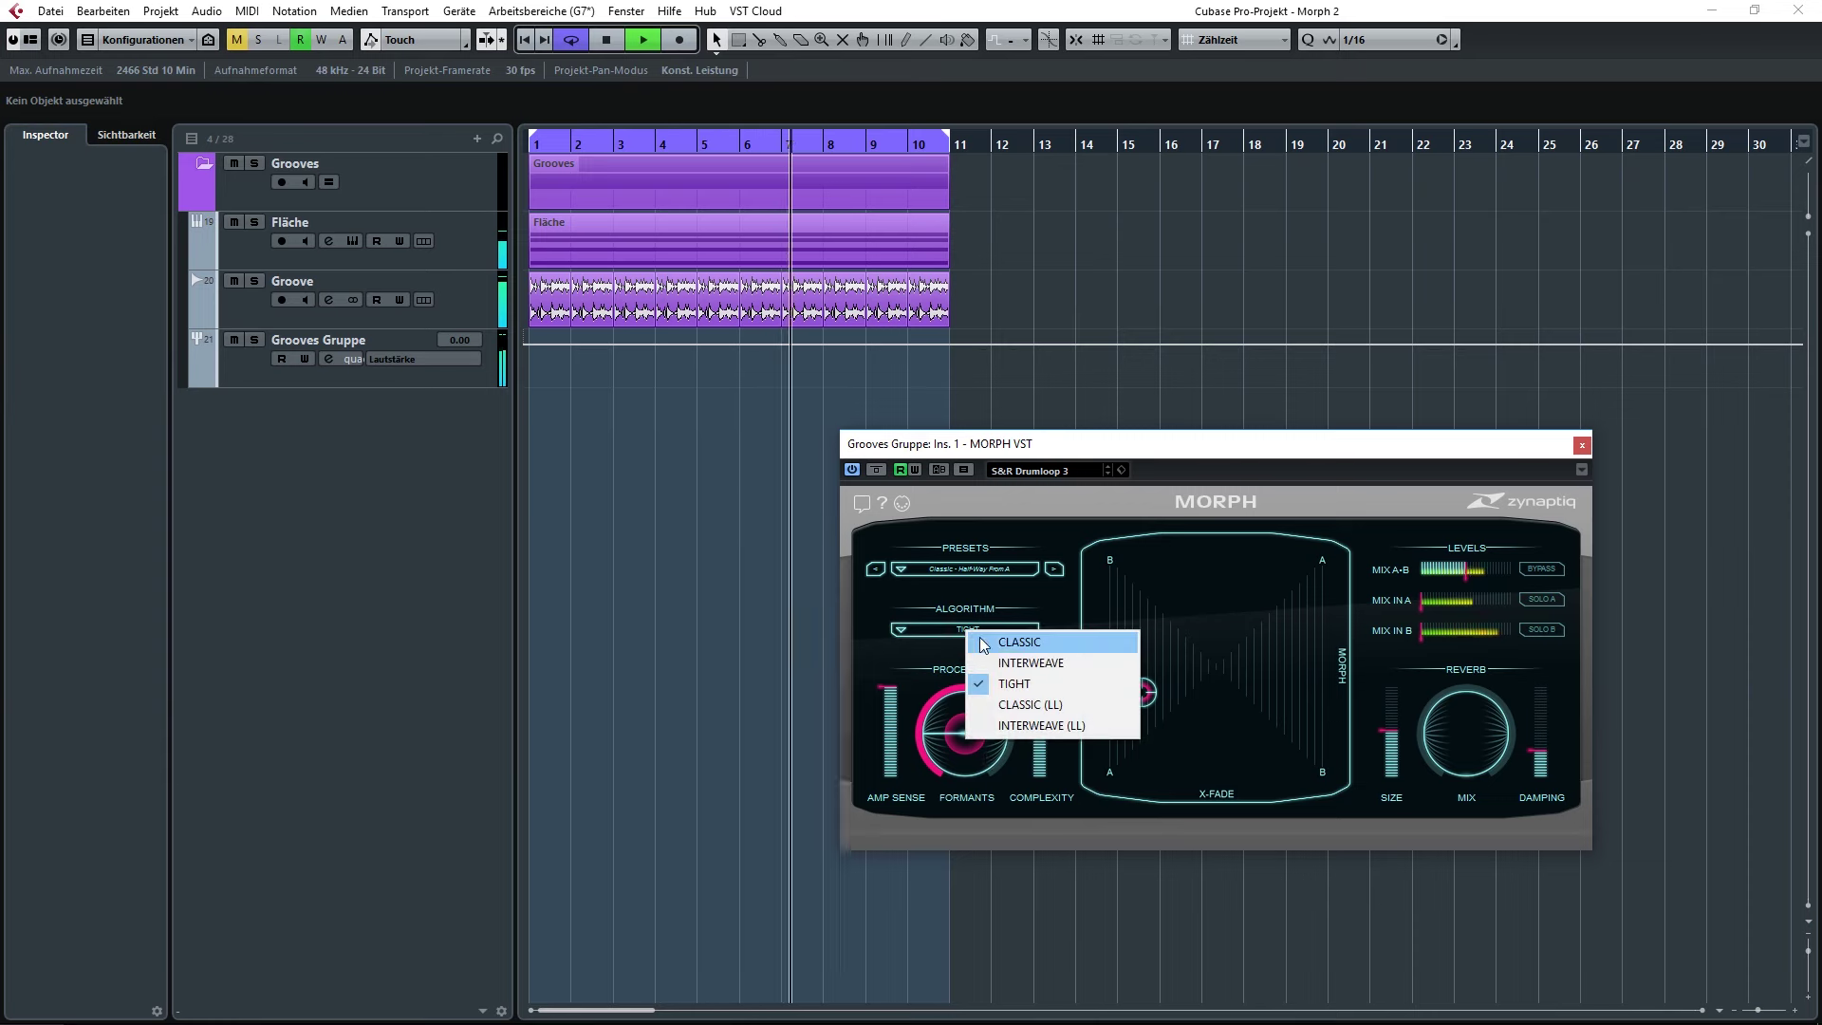
left_click(998, 638)
left_click_drag(1129, 702, 1117, 714)
Try different Formants settings while moving the morph puck, leaving Formants at about 0.17 and the puck near the low X-Fade edge.
left_click_drag(971, 731, 972, 713)
left_click_drag(1132, 711, 1141, 658)
left_click_drag(970, 710, 984, 742)
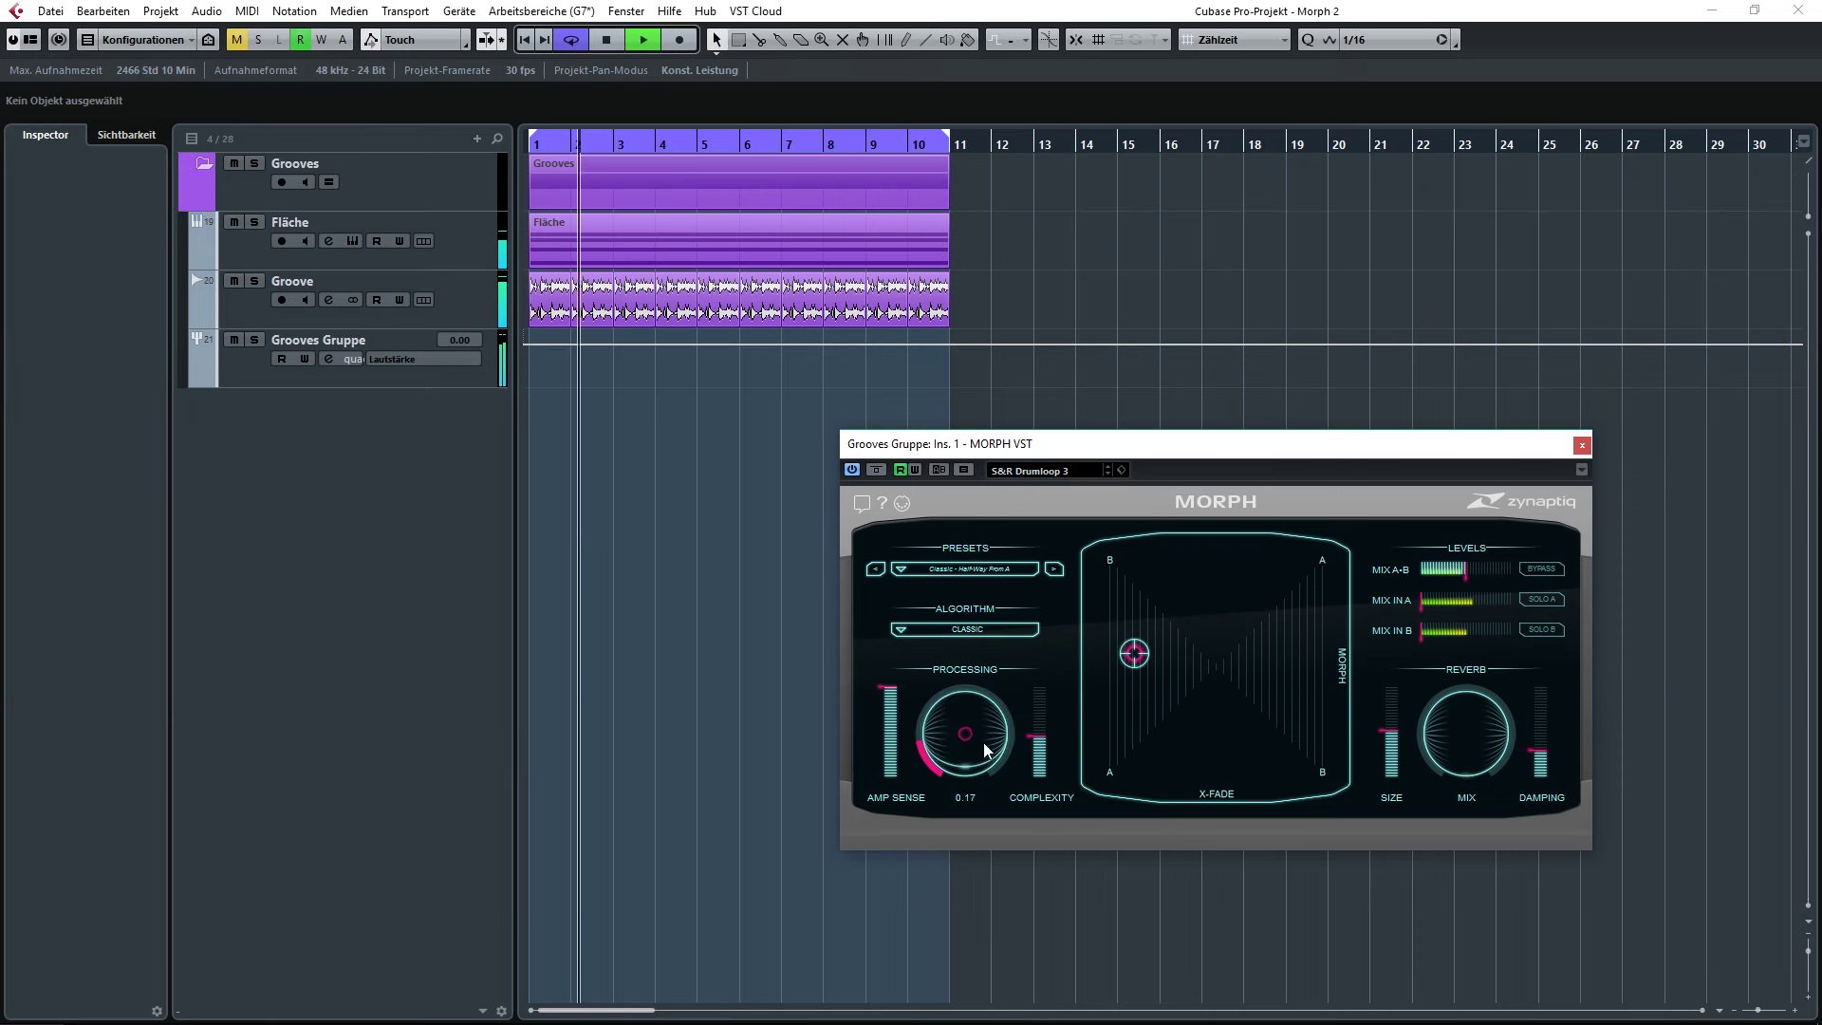
left_click_drag(1128, 668, 1114, 714)
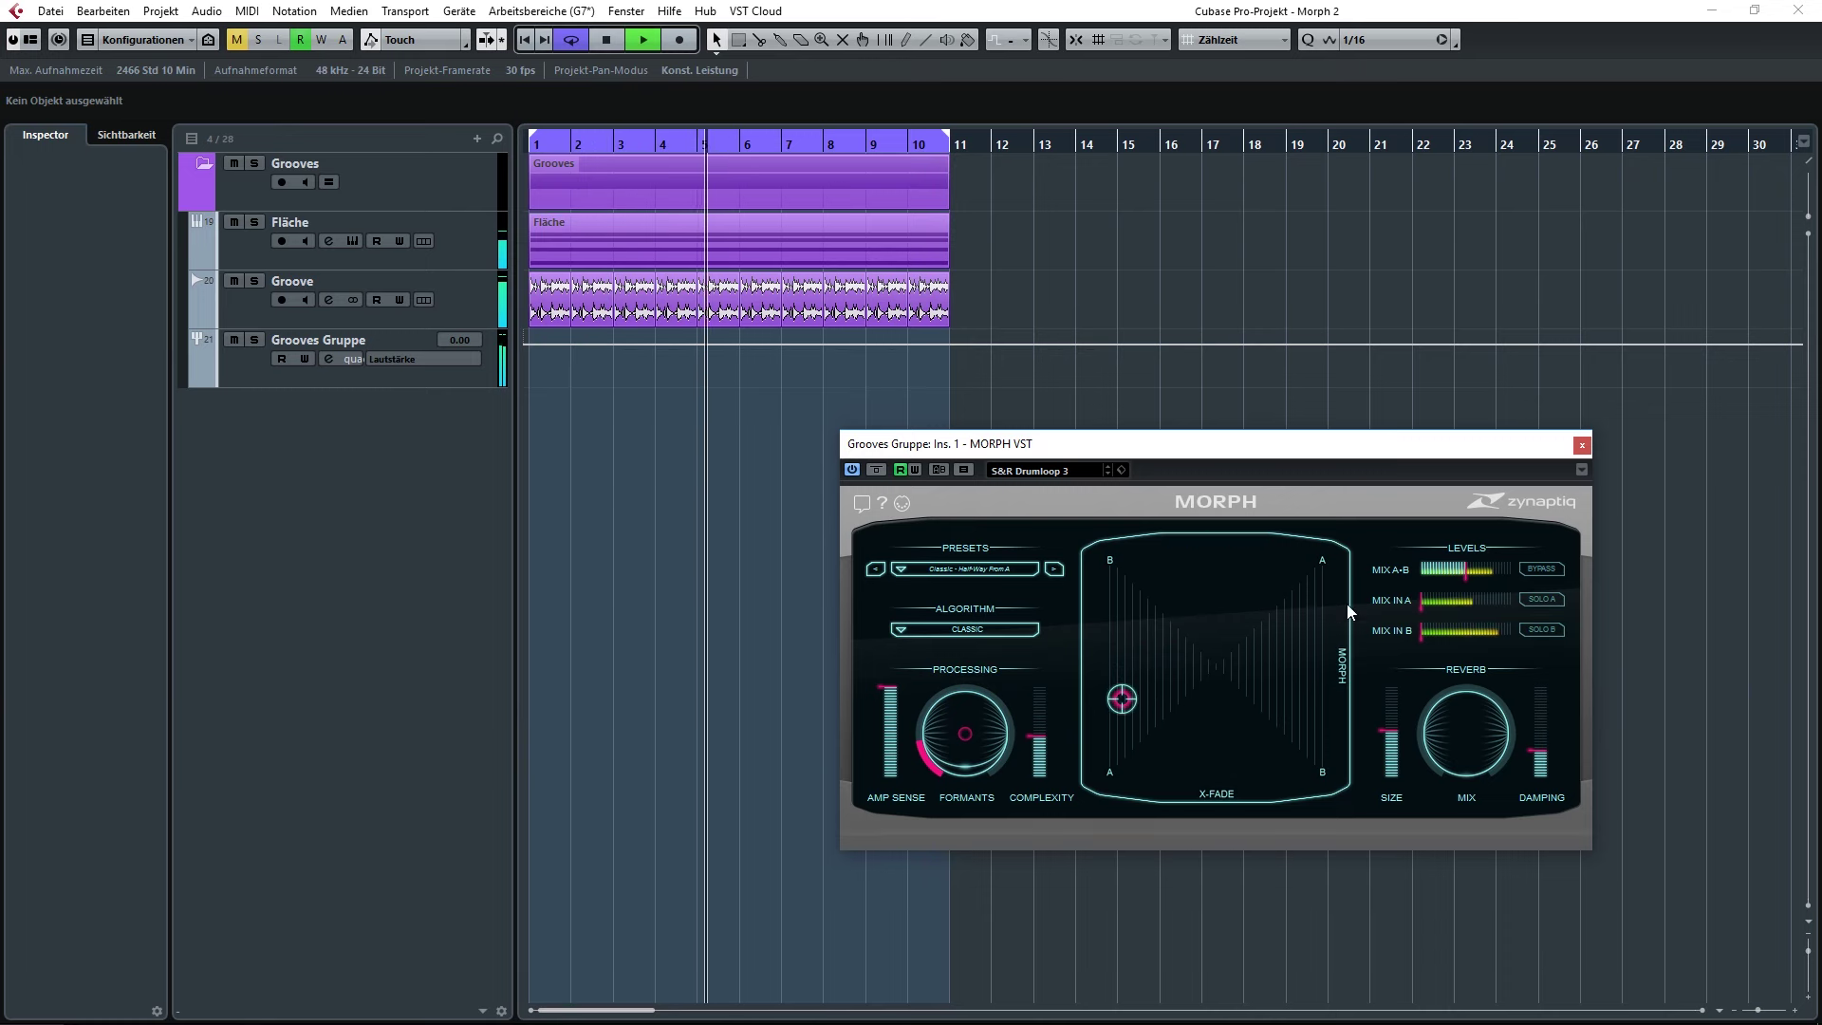
left_click_drag(1465, 571, 1405, 629)
Raise the reverb Mix to about two thirds and its Size to about three quarters, moving the morph puck toward A.
mouse_move(1454, 776)
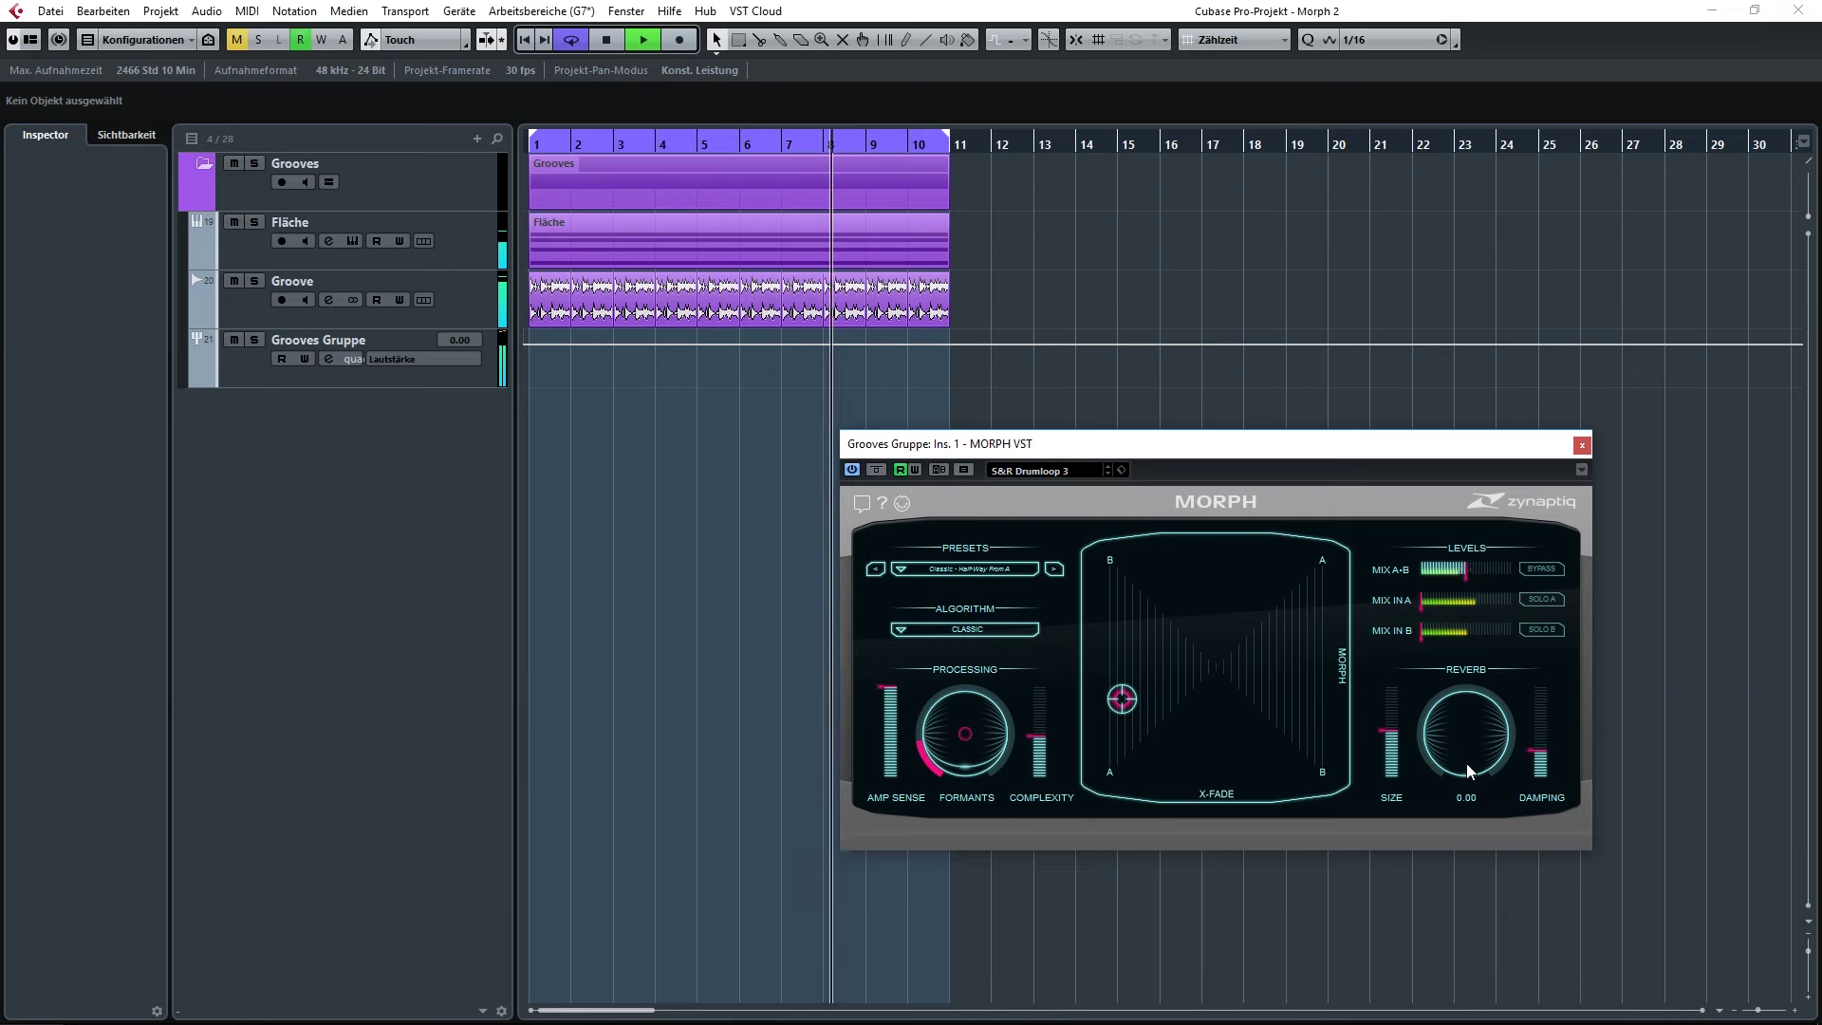
left_click_drag(1467, 763, 1472, 725)
mouse_move(1128, 702)
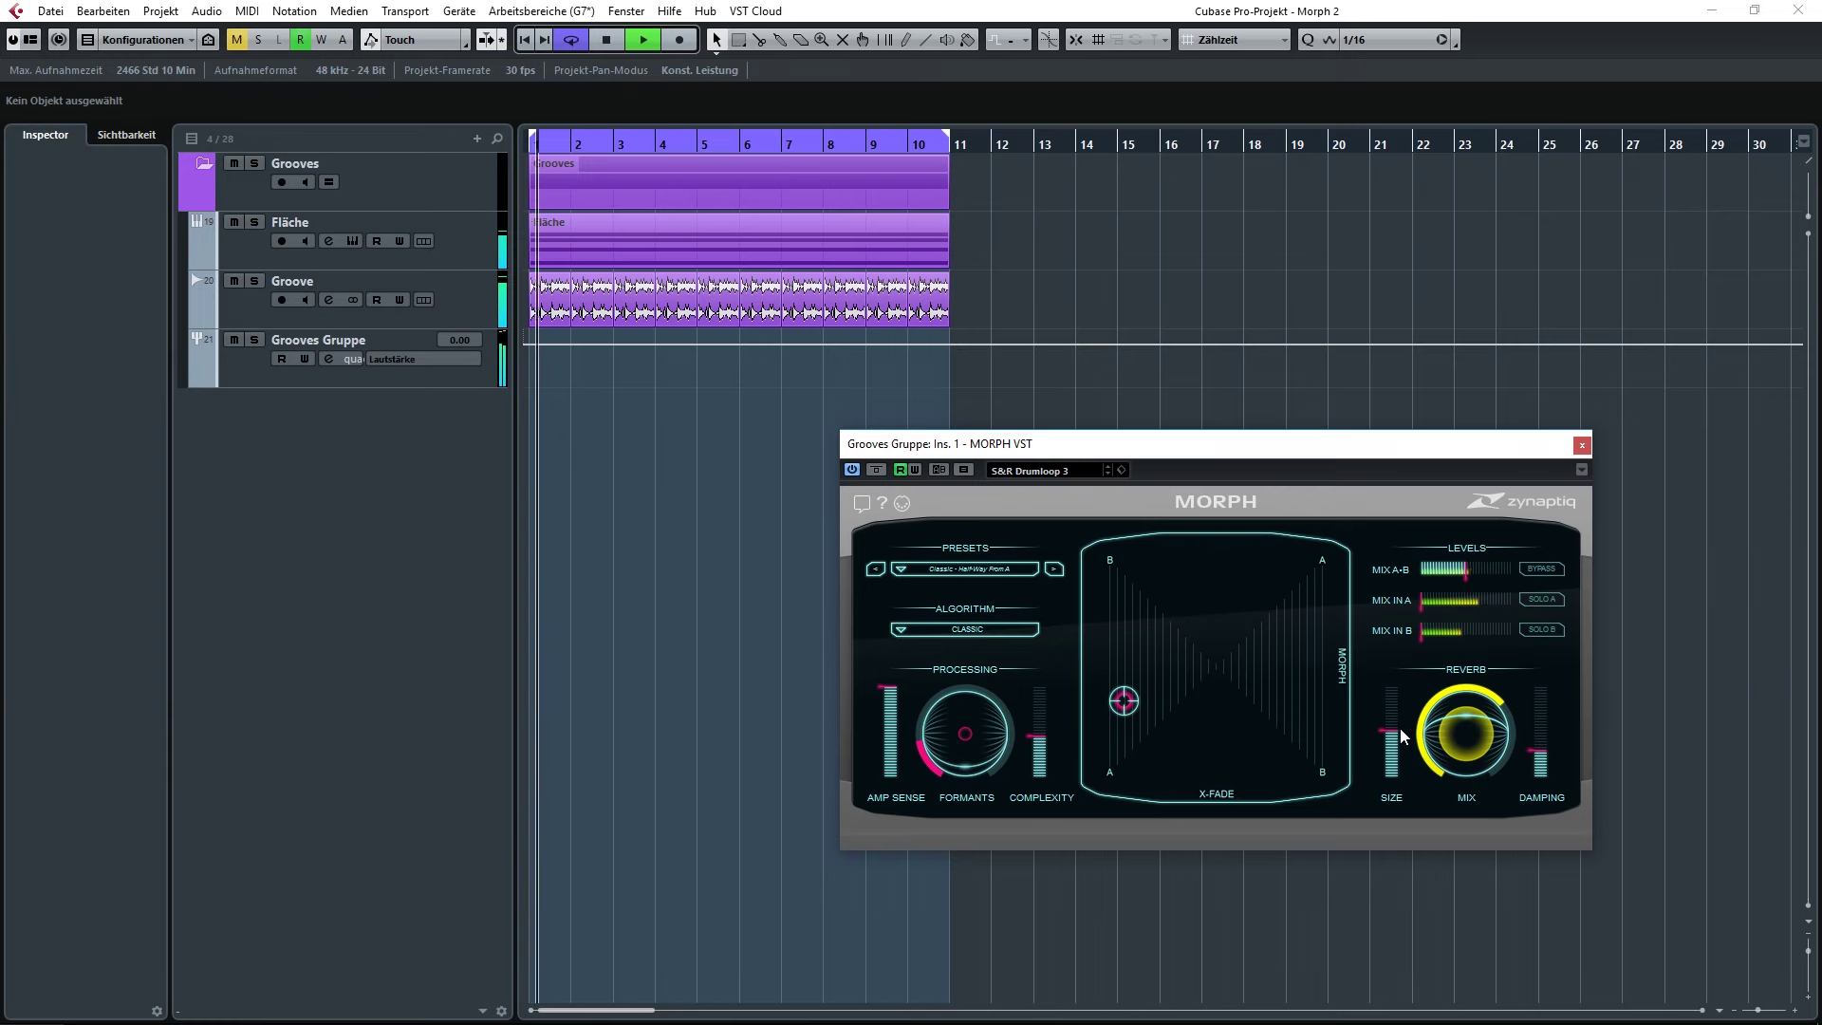
left_click_drag(1391, 736, 1395, 714)
left_click_drag(1124, 700, 1118, 726)
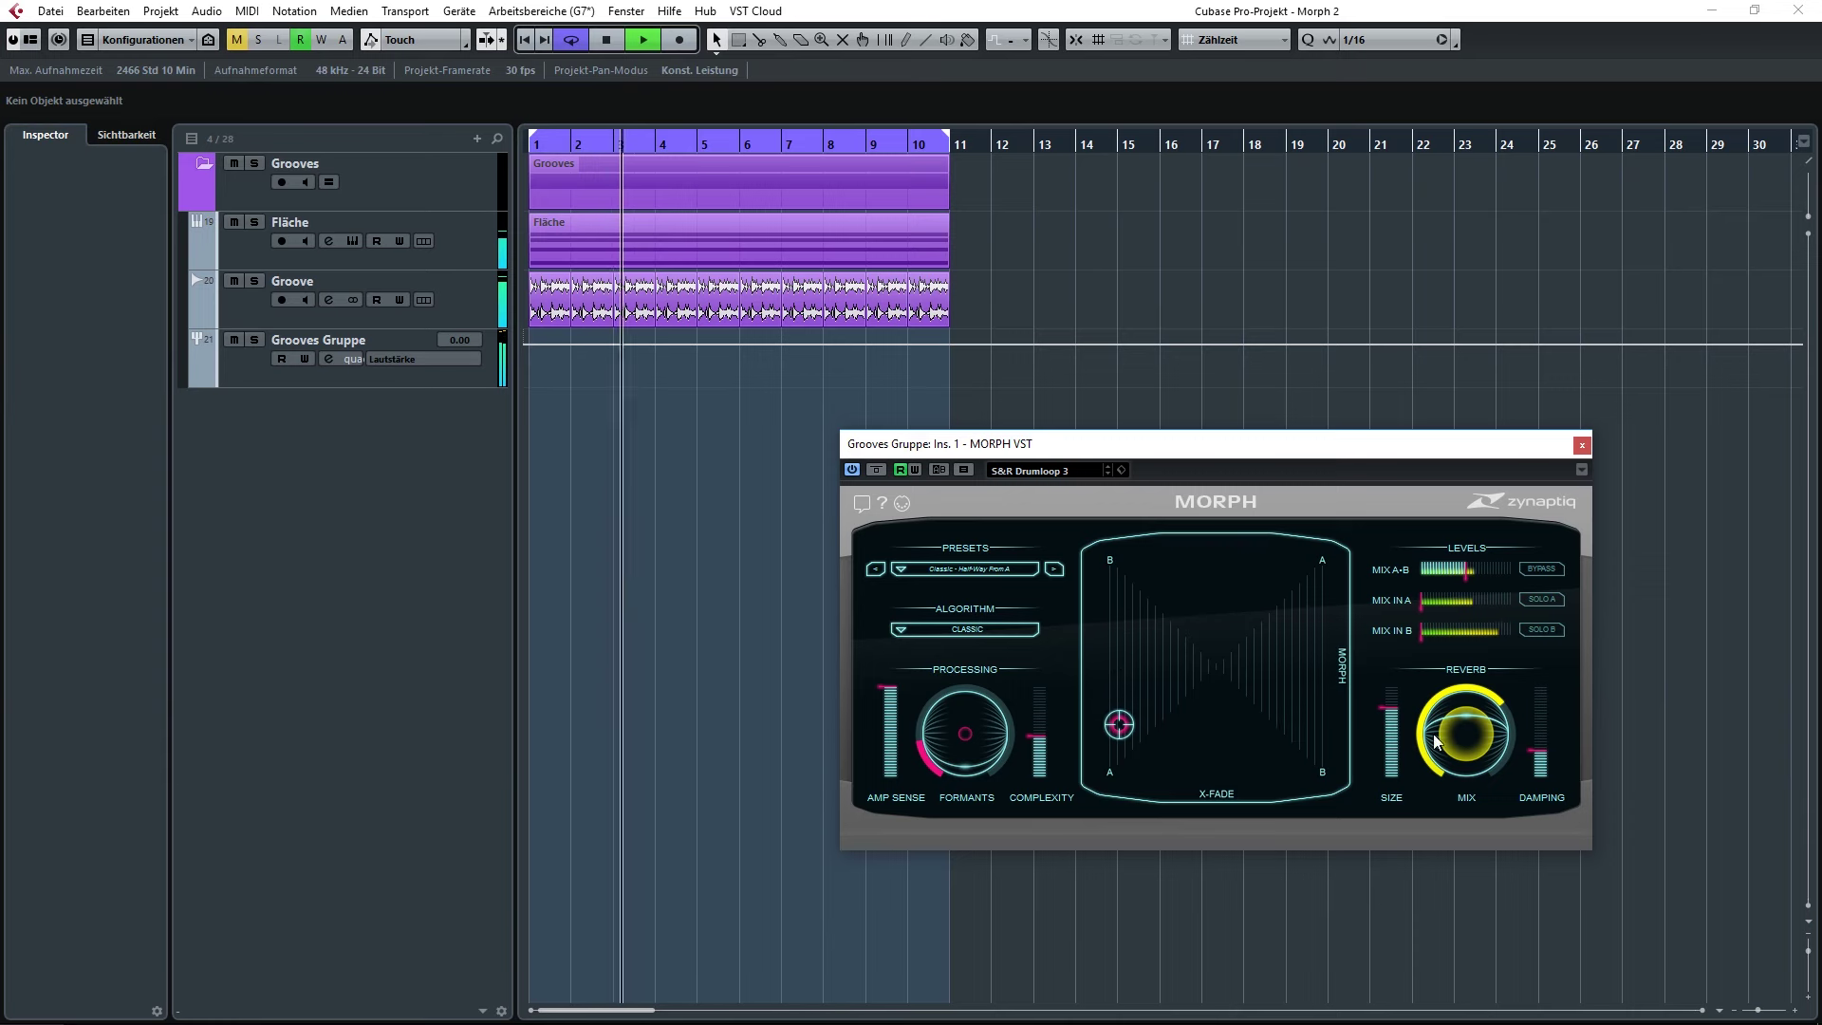
Raise the reverb Damping to about 70% and sweep the morph puck to Morph about 0.56 and X-Fade about 0.23.
left_click_drag(1541, 752, 1544, 717)
left_click_drag(1120, 728, 1113, 767)
left_click_drag(1104, 776, 1158, 663)
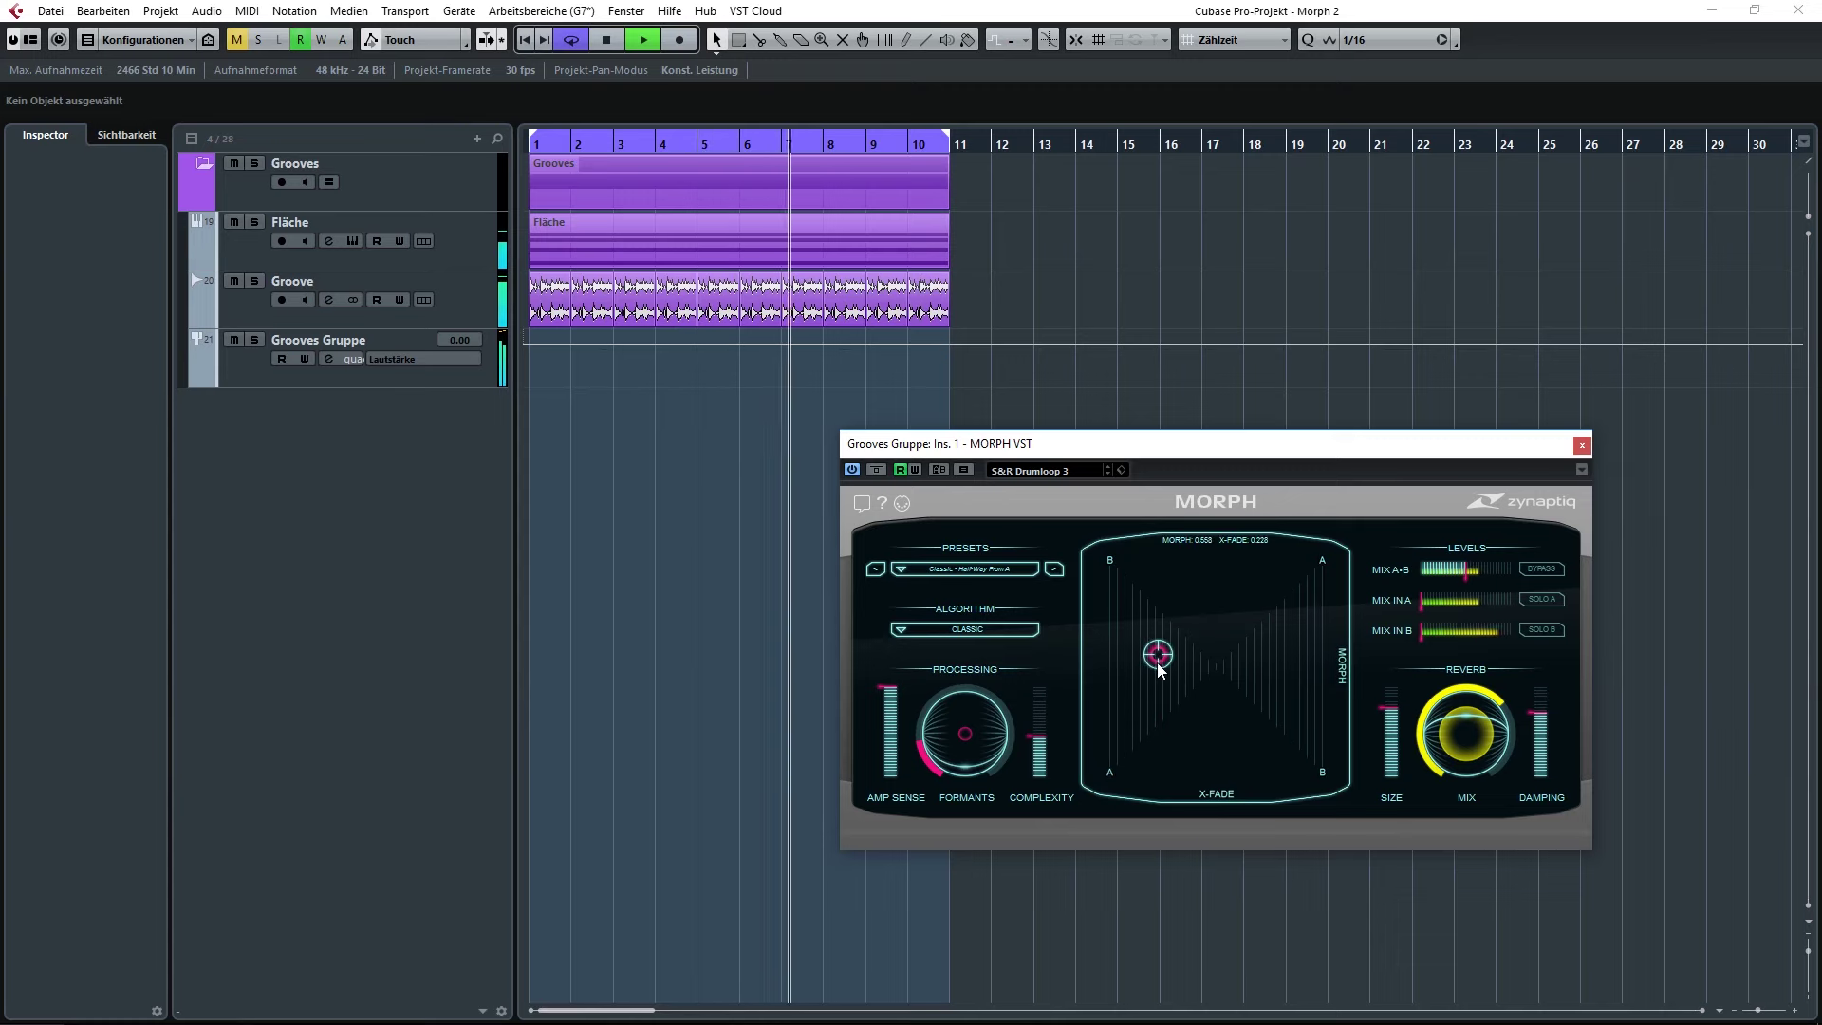